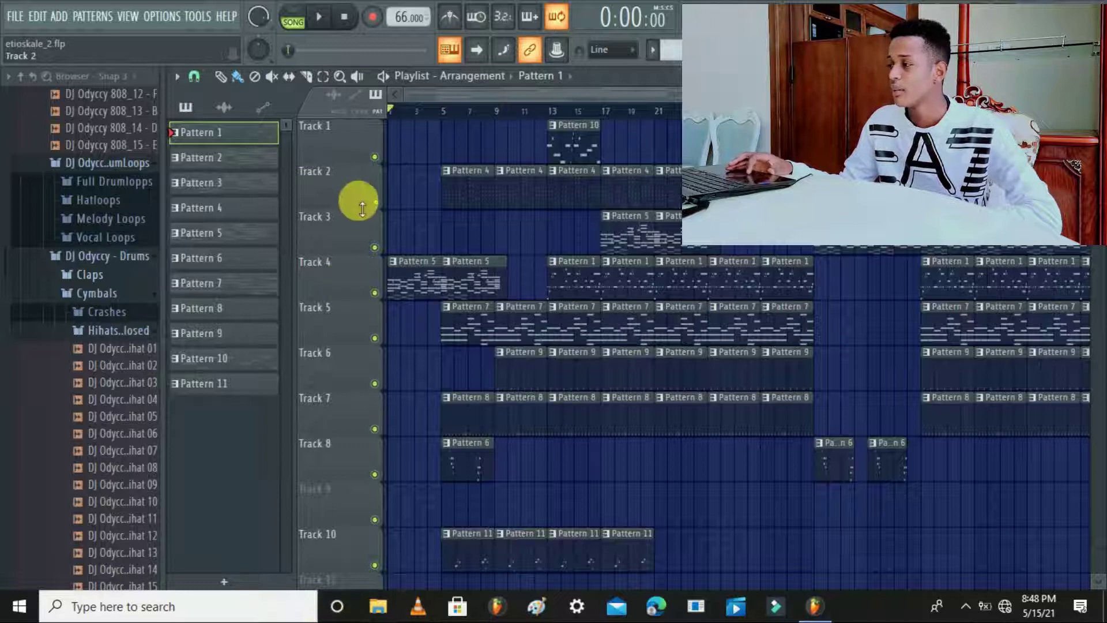
Open the Pattern 5 clip on Track 4 in the piano roll, examine its Classical Acoustic chord notes, and return to the playlist.
double_click(447, 290)
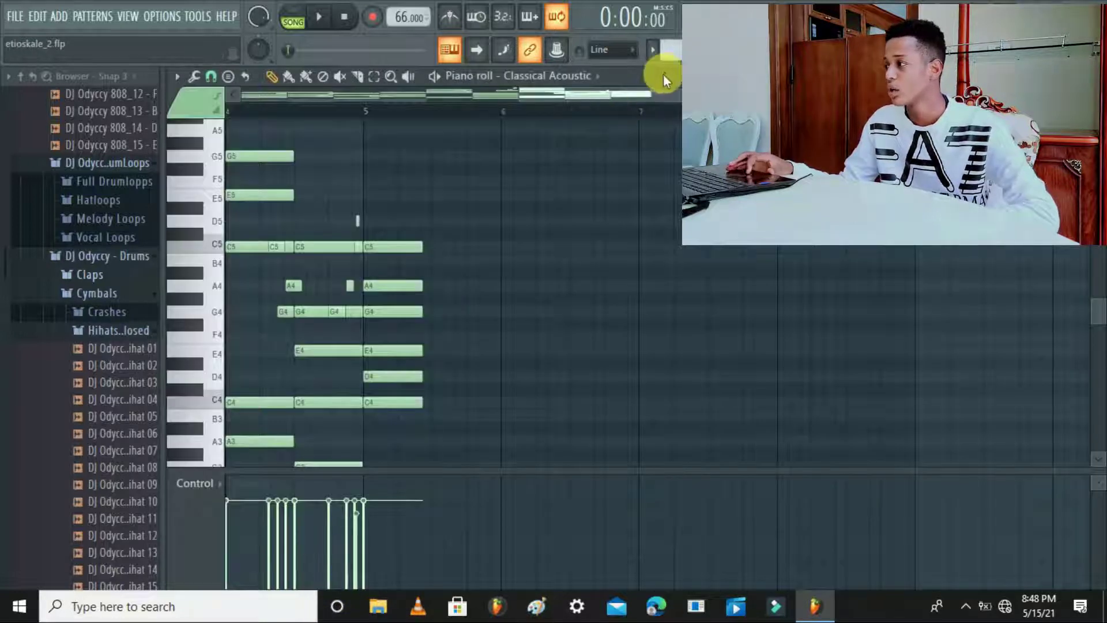
drag(653, 92, 375, 101)
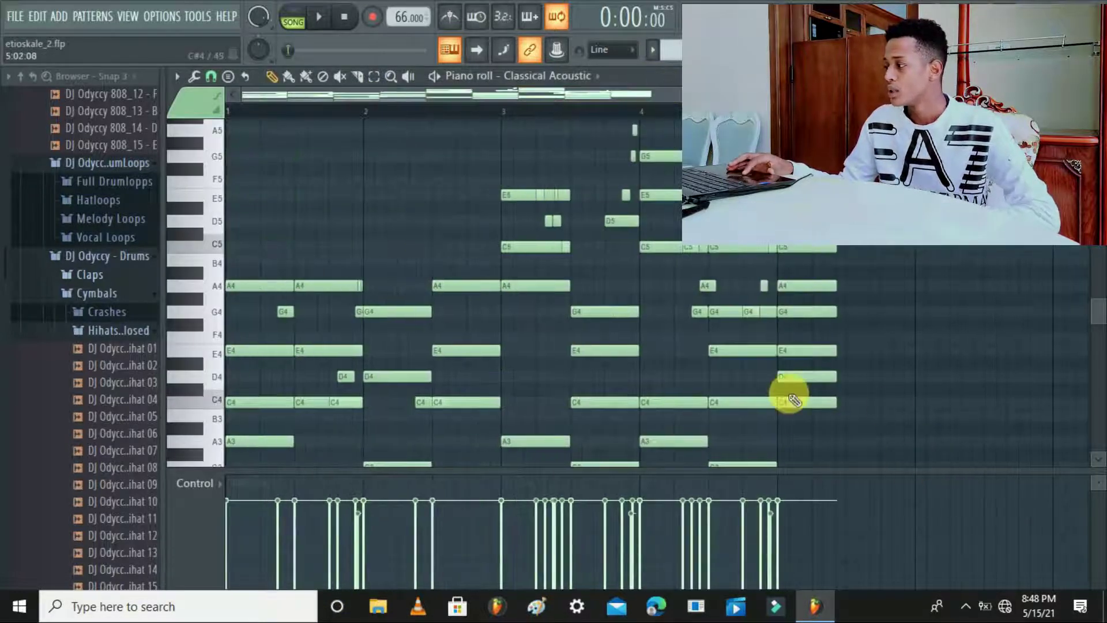
drag(799, 381, 797, 360)
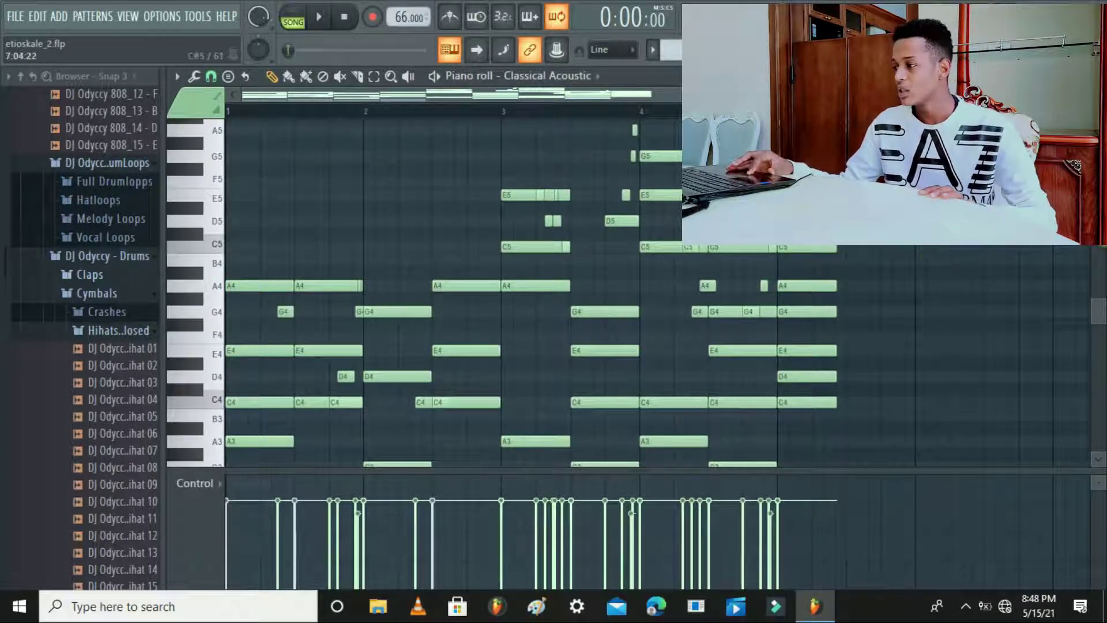
scroll(1096, 317, down, 2)
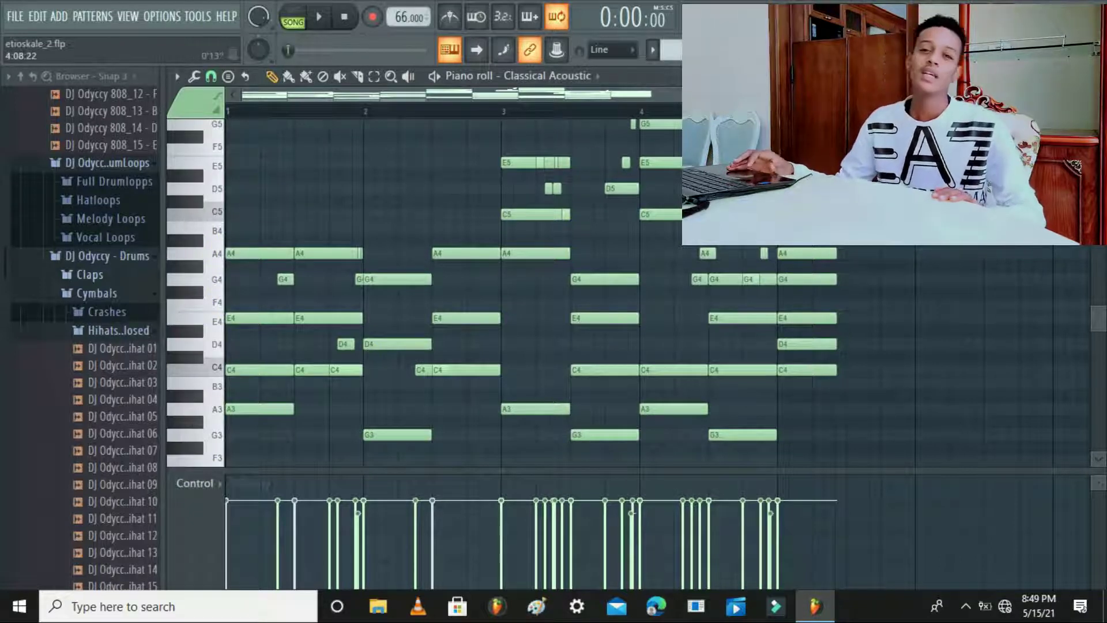
drag(819, 94, 766, 94)
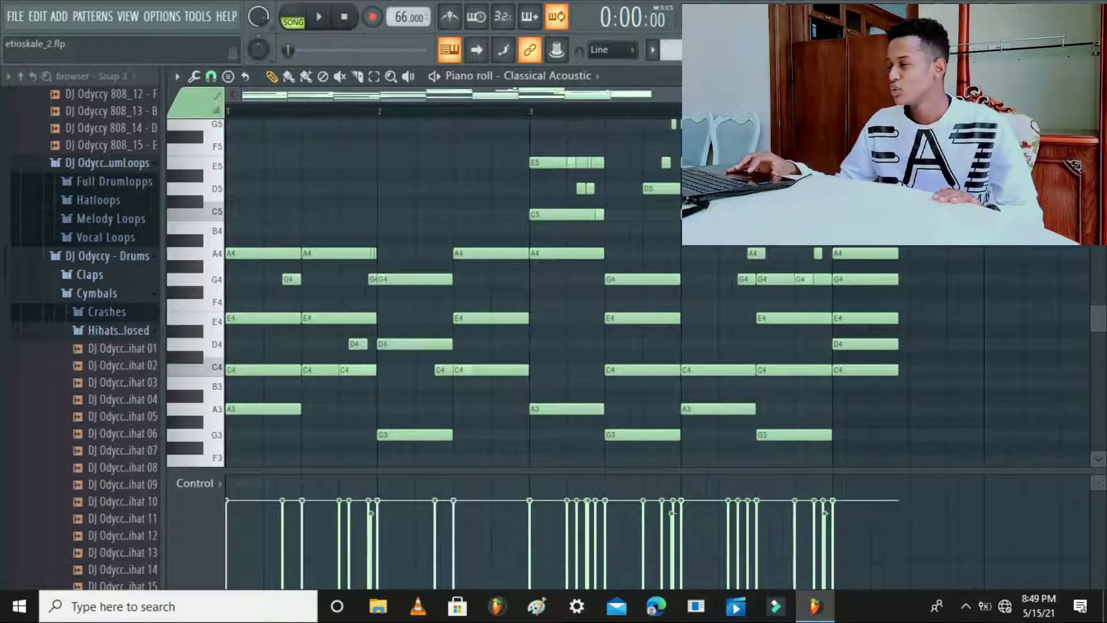
click(450, 49)
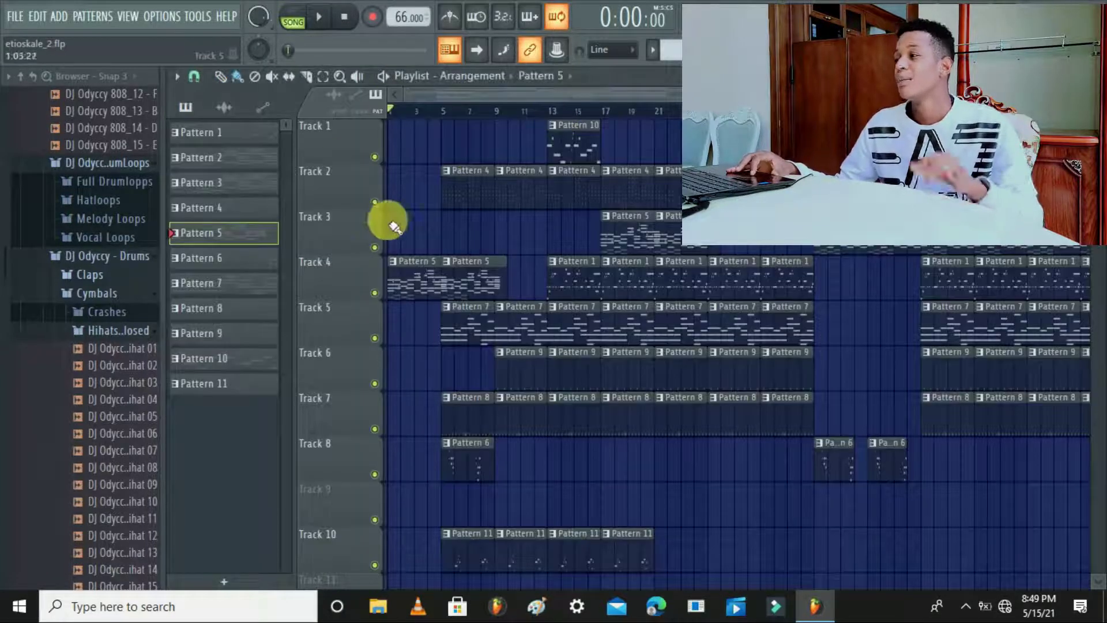
Mute Track 2 and play the arrangement from the start, replaying the passage from bar 4.
click(375, 201)
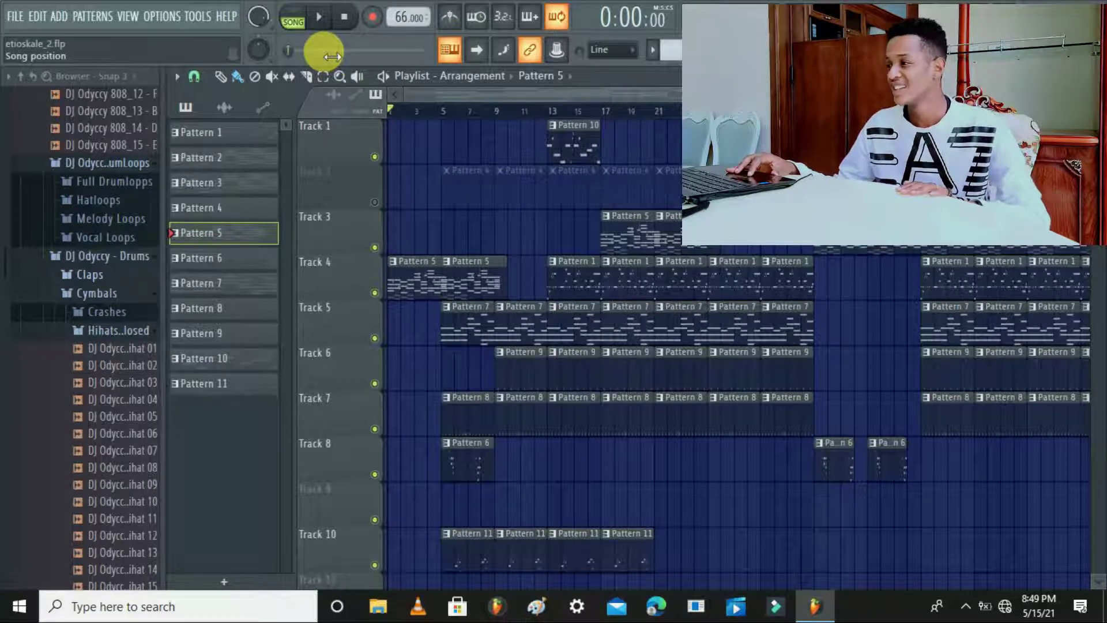
click(321, 18)
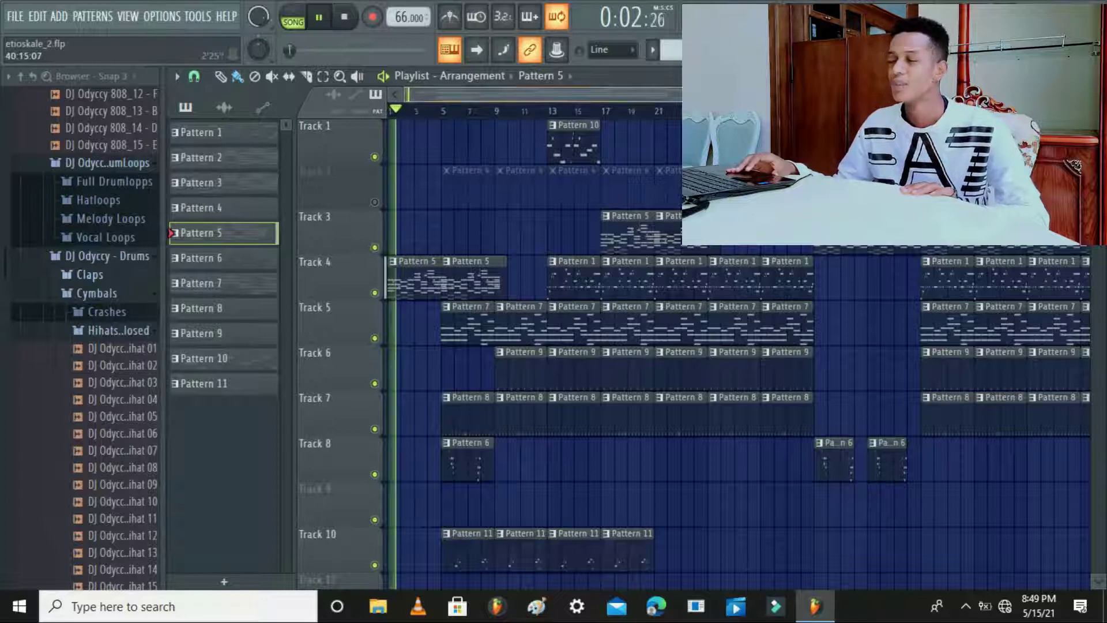
scroll(600, 123, up, 3)
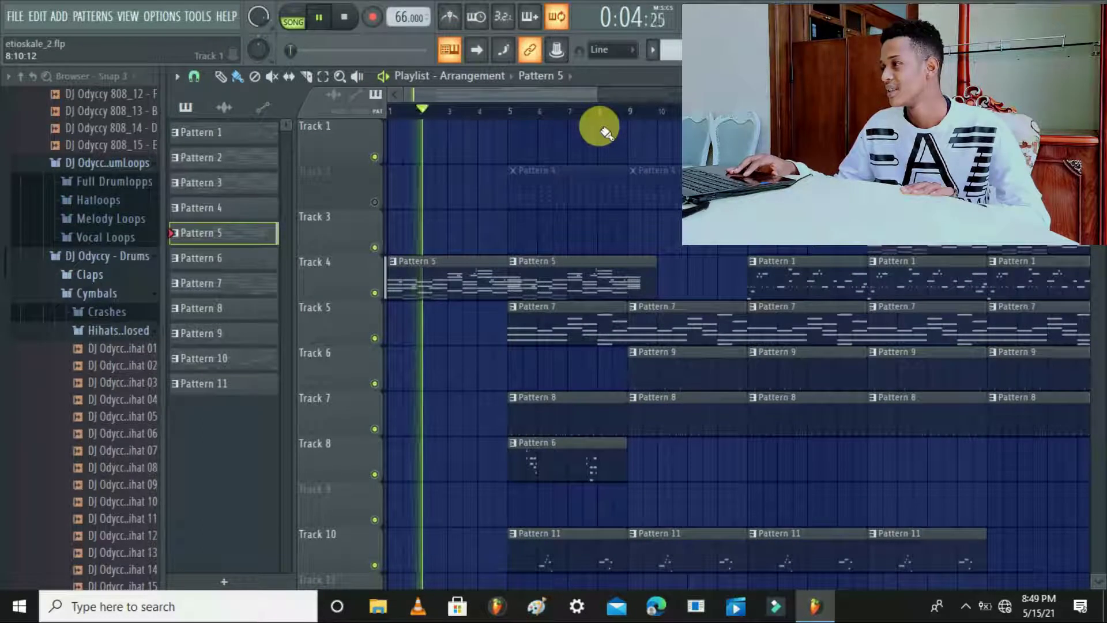
drag(597, 95, 563, 103)
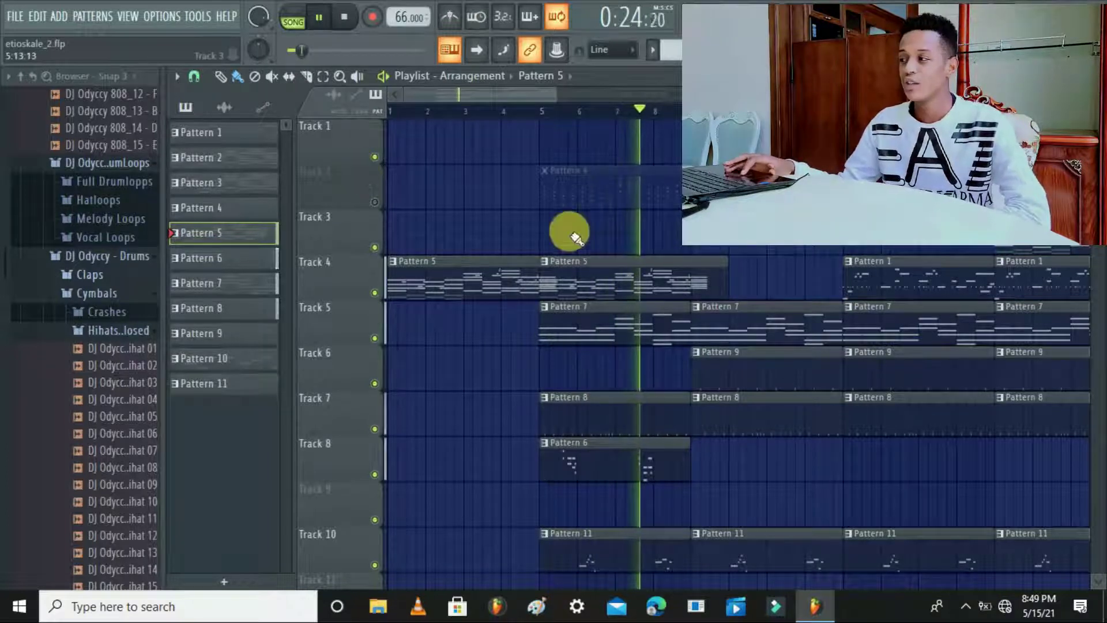
click(508, 111)
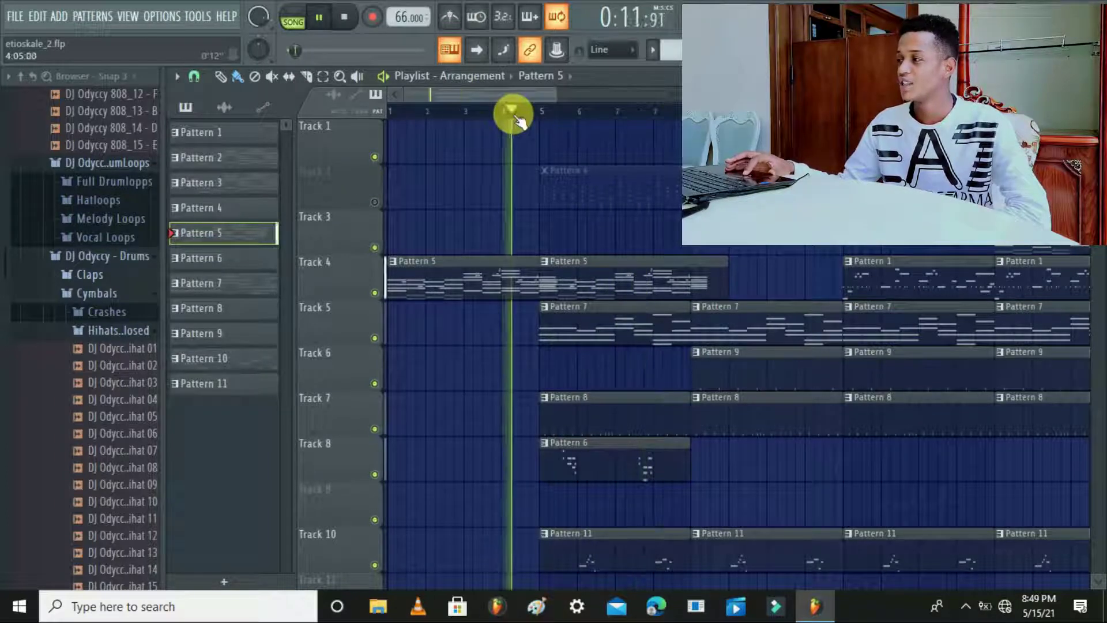
Unmute Track 2 and replay the arrangement from just before bar 5, stopping playback at the end of the passage.
click(375, 202)
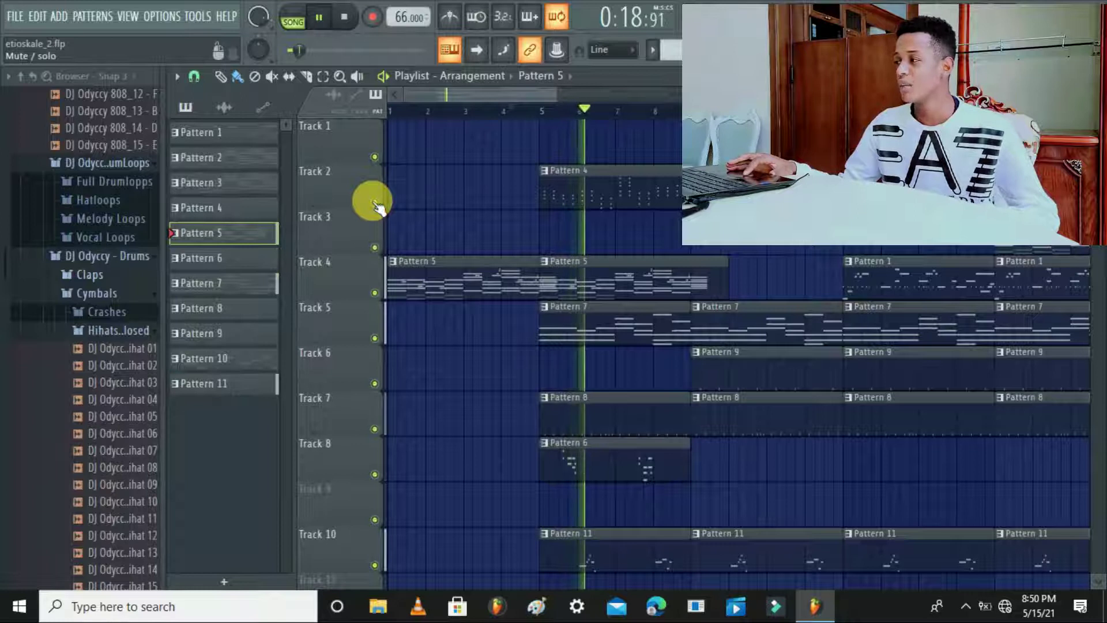
click(526, 110)
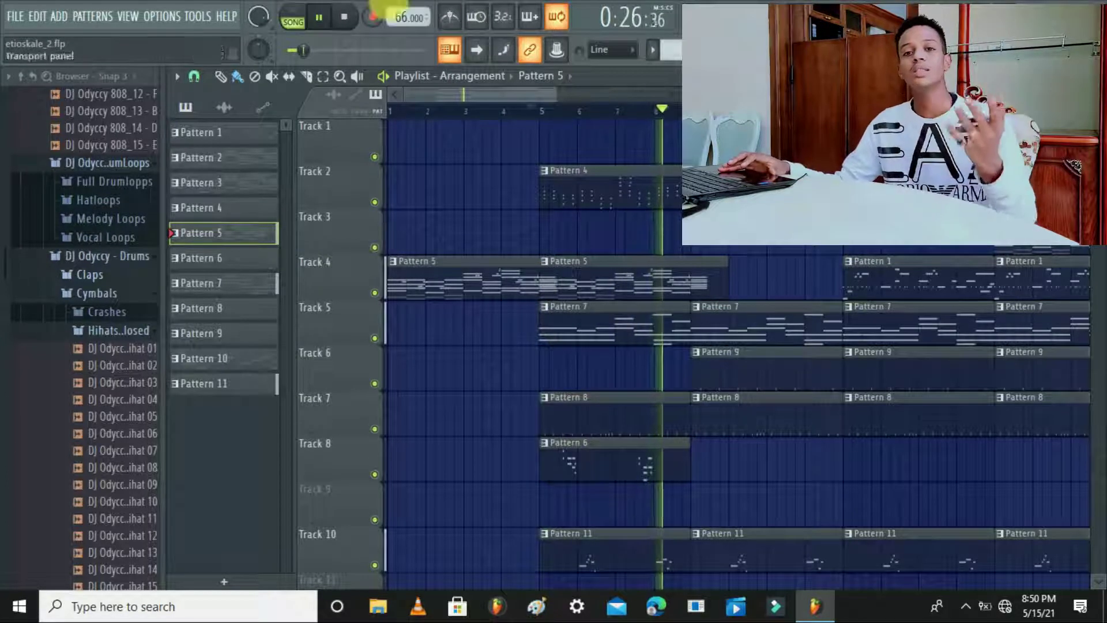
click(346, 18)
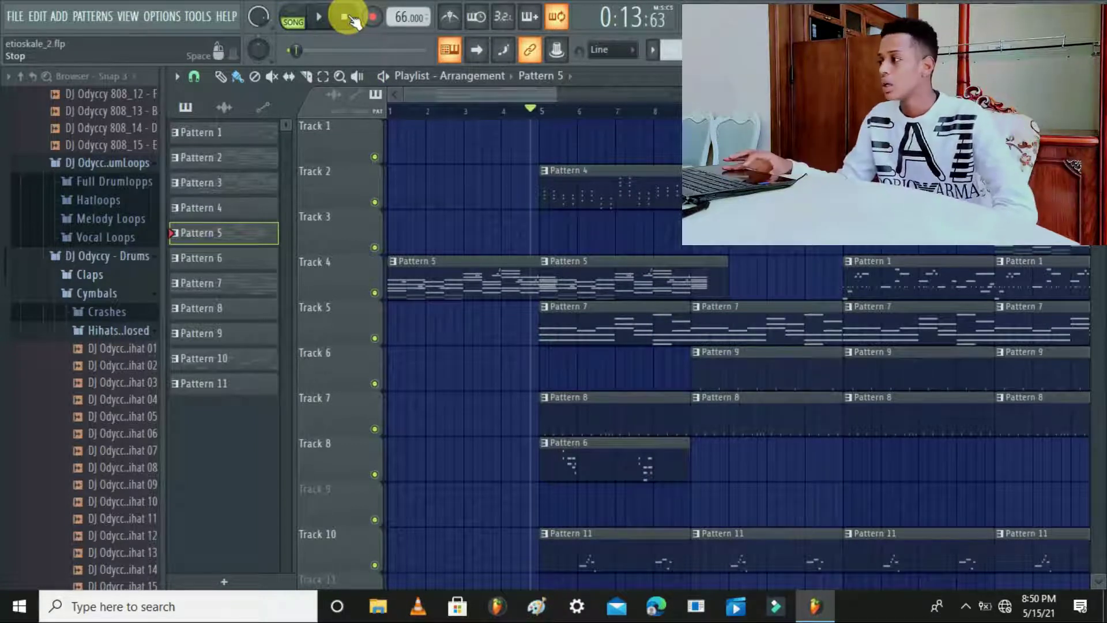
click(318, 17)
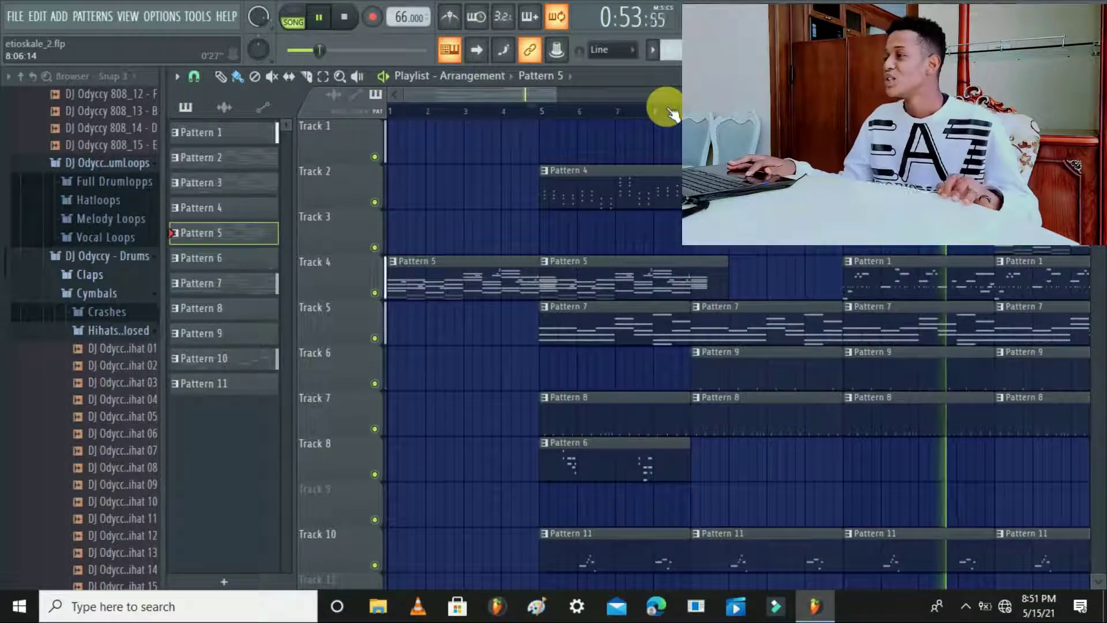
click(341, 22)
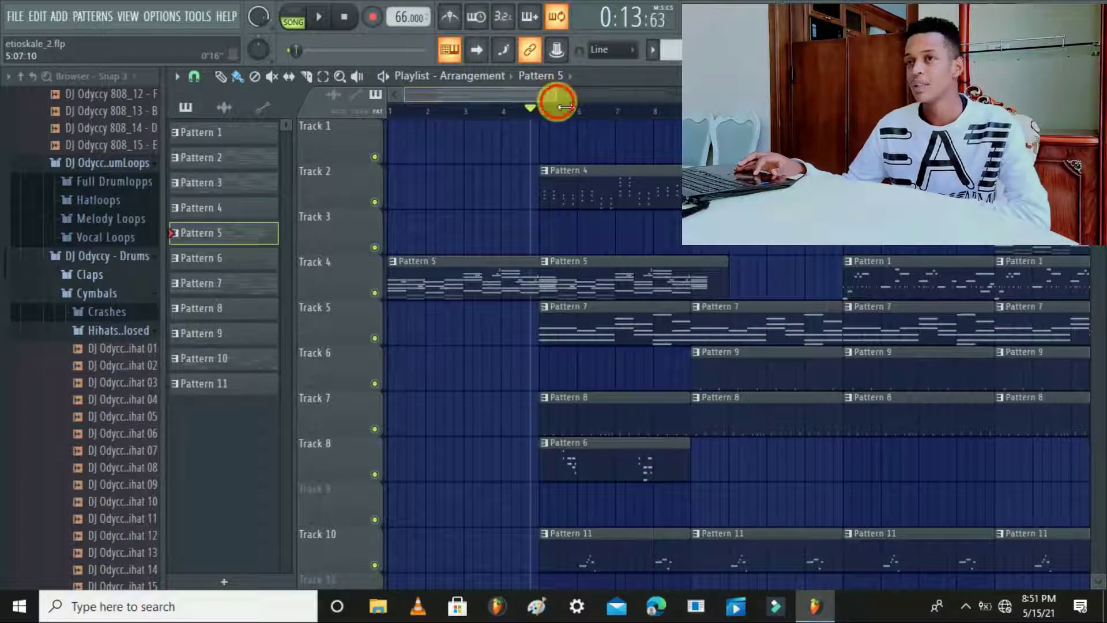
Play the arrangement from bar 13 and open the Pattern 10 clip on Track 1 in the piano roll with pattern playback mode.
drag(565, 106, 613, 144)
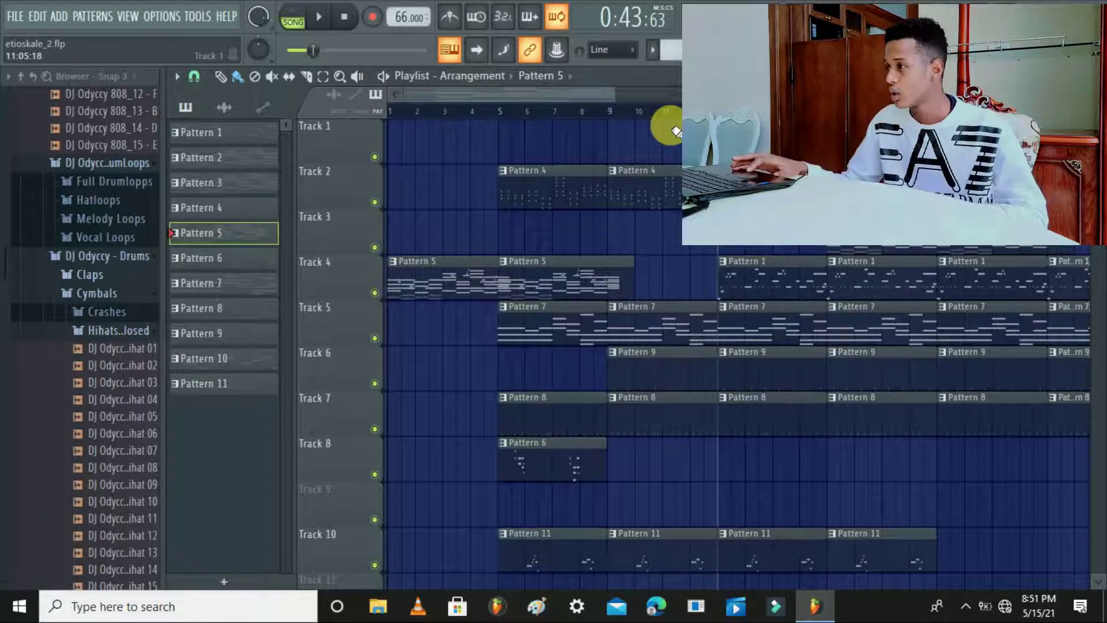
click(316, 23)
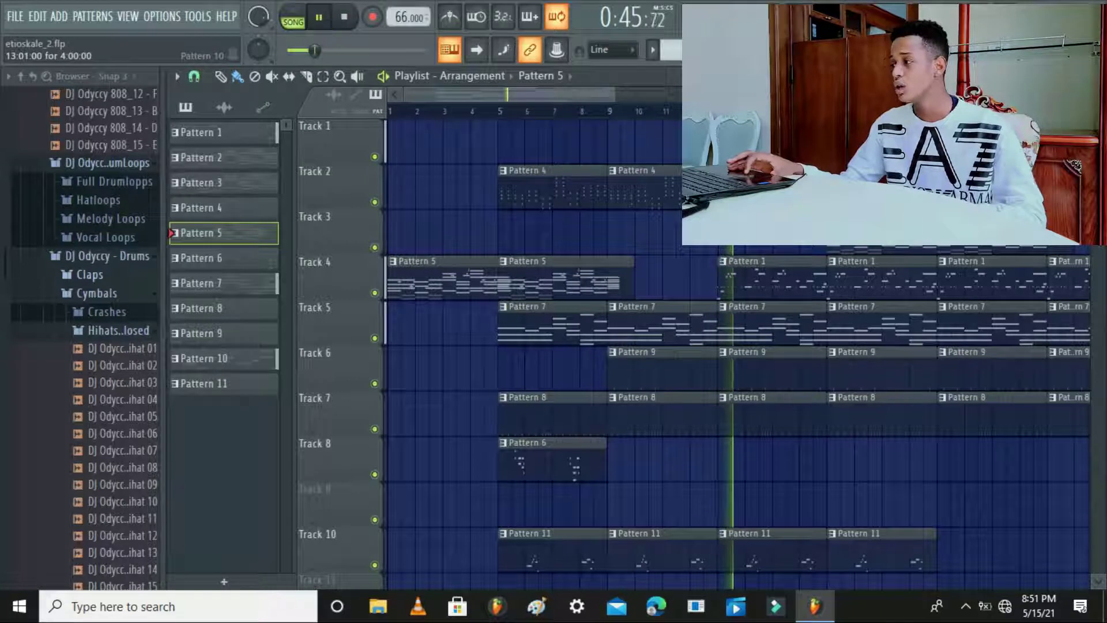
click(764, 143)
double_click(764, 143)
click(295, 15)
click(856, 50)
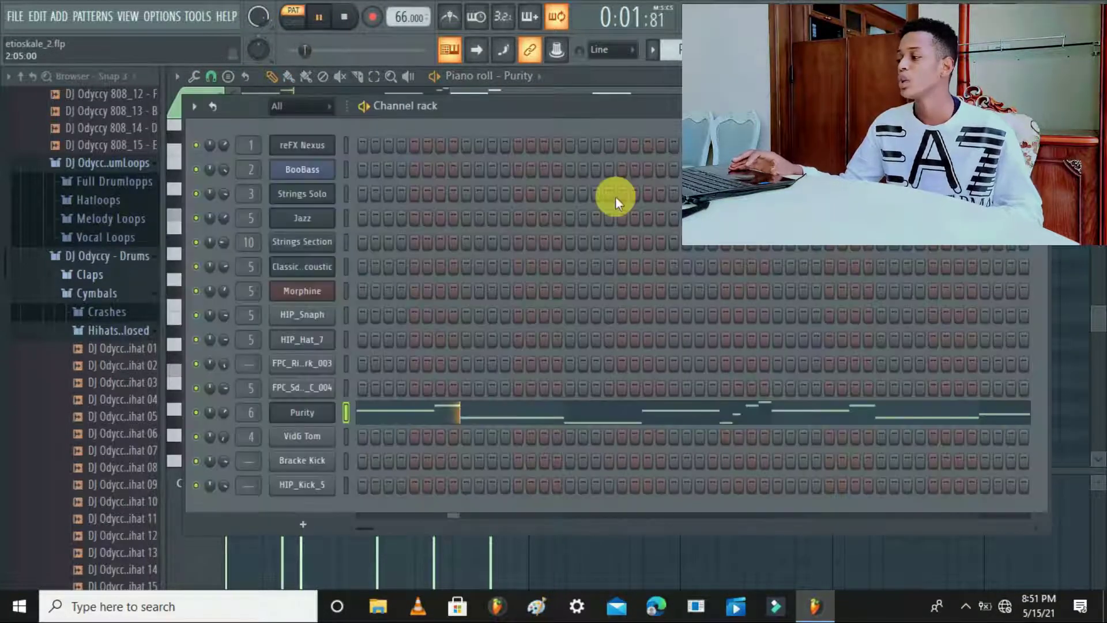
click(461, 420)
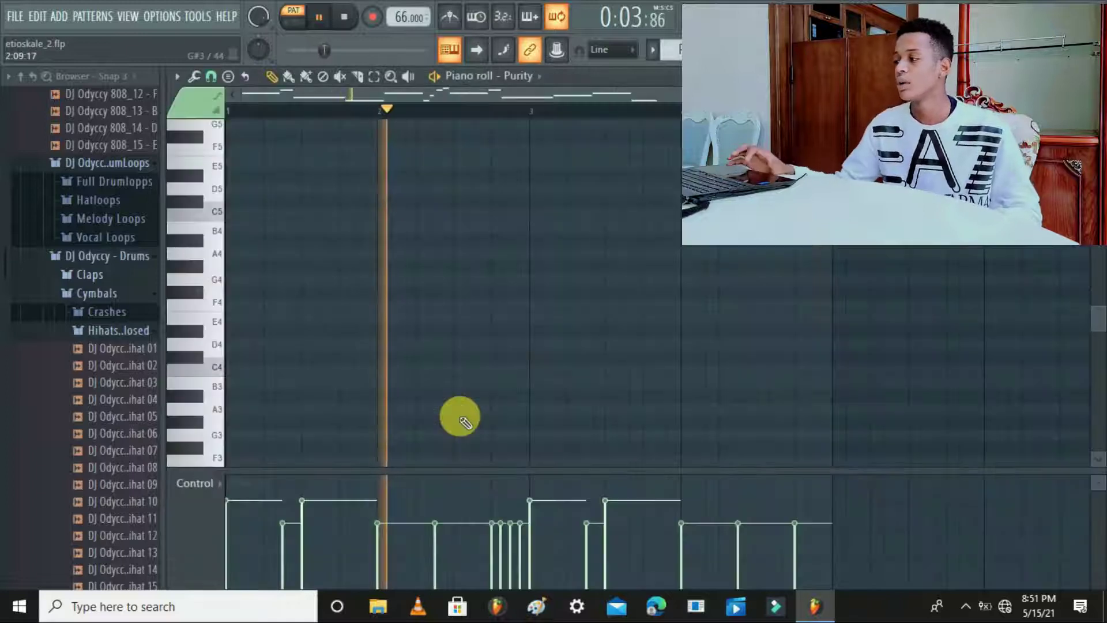
Listen to the Purity melody of Pattern 10 on its own from the beginning and stop playback.
click(345, 17)
click(333, 25)
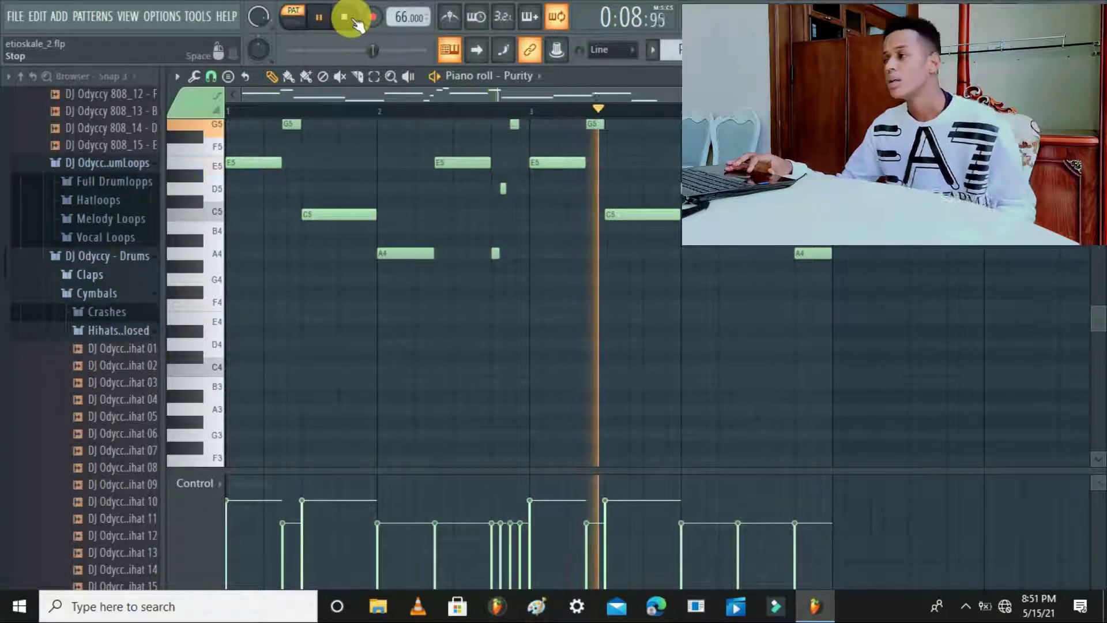
click(356, 23)
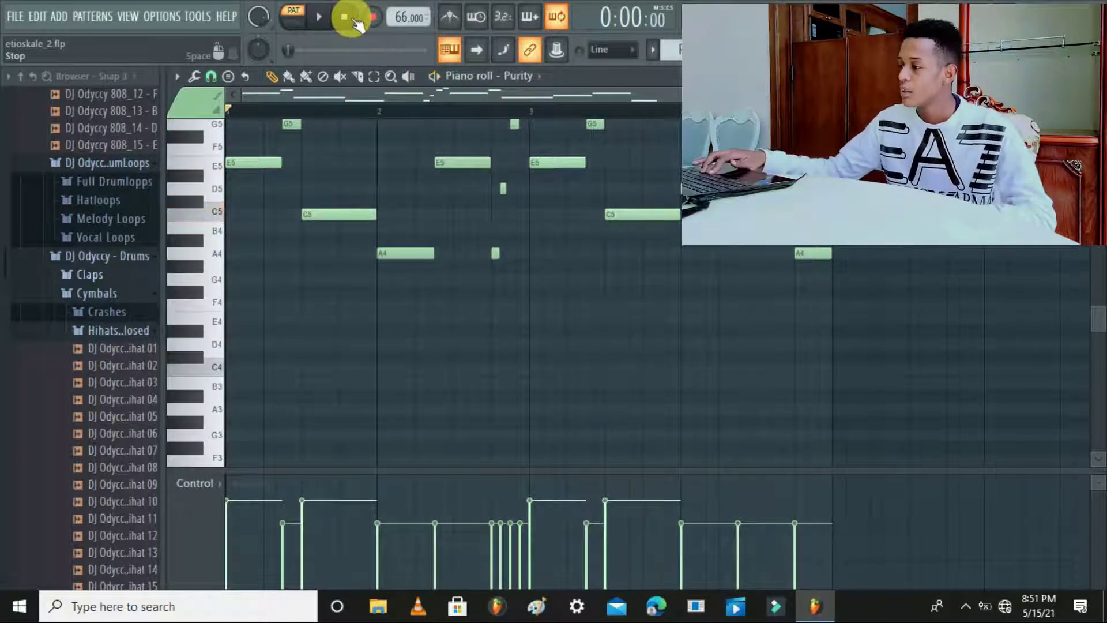
click(373, 81)
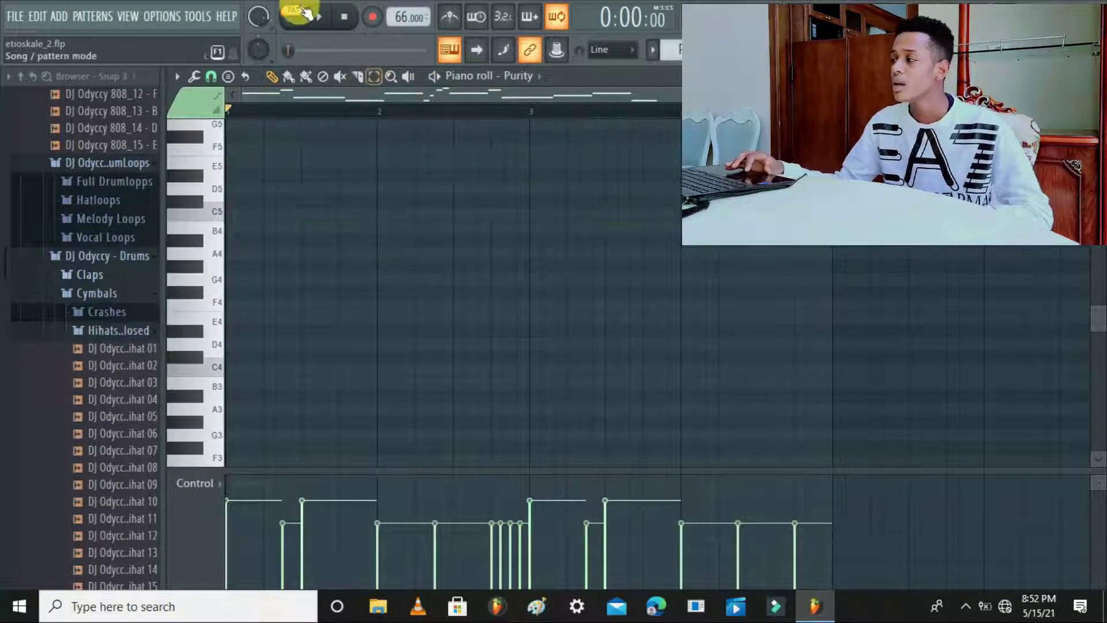
click(319, 18)
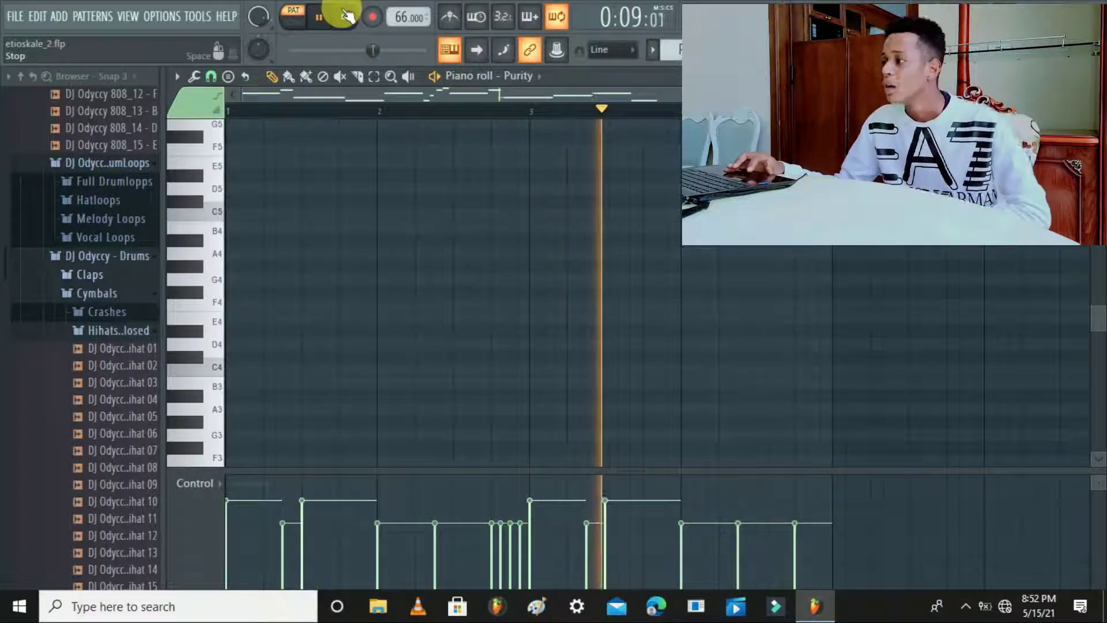
click(346, 16)
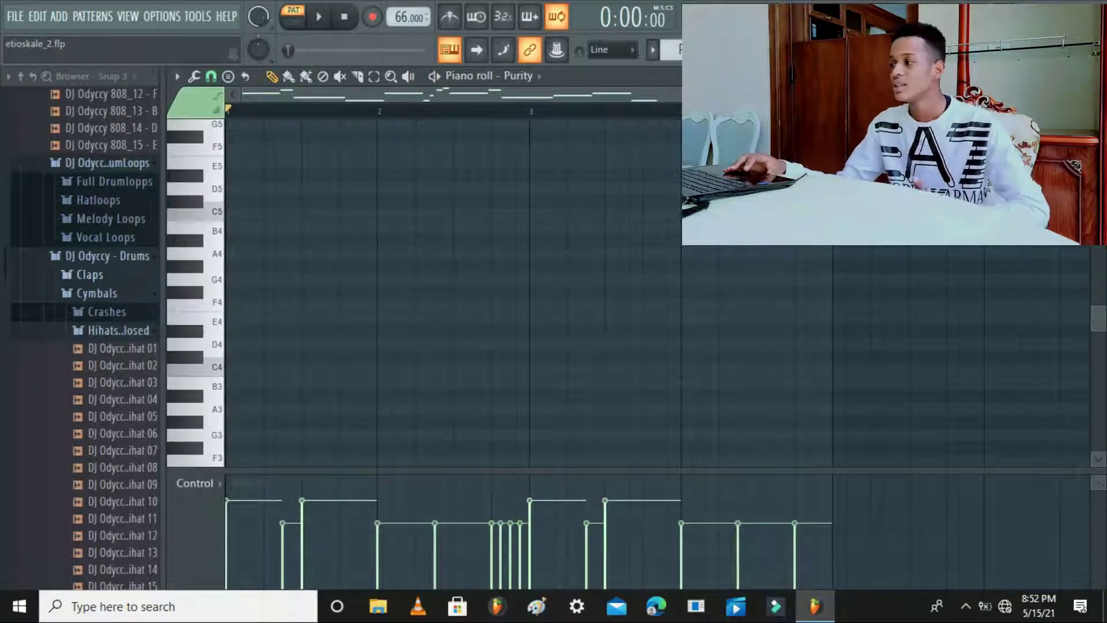
Compare the Pattern 10 melody played alone with how it sounds in the full arrangement from bar 13.
key(F5)
key(F5)
key(F5)
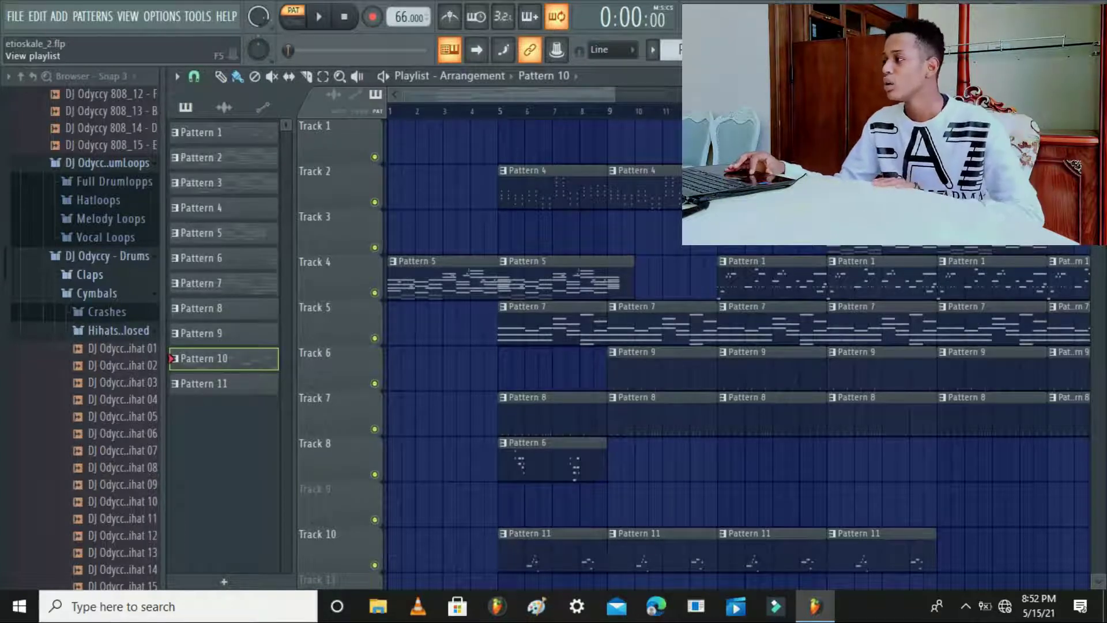
key(F5)
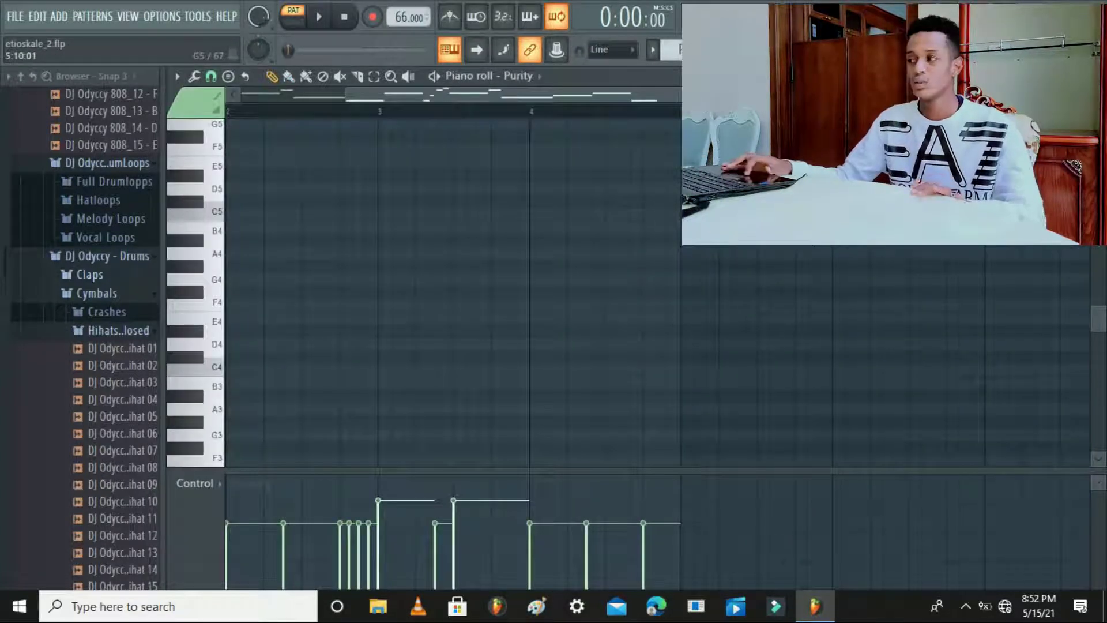
click(319, 17)
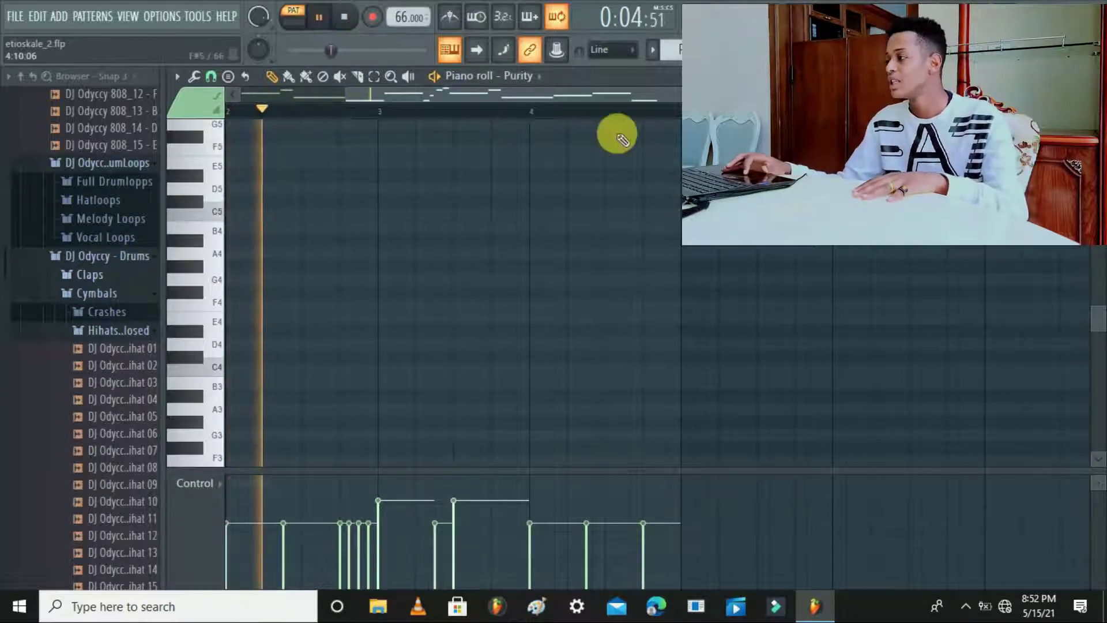
key(F5)
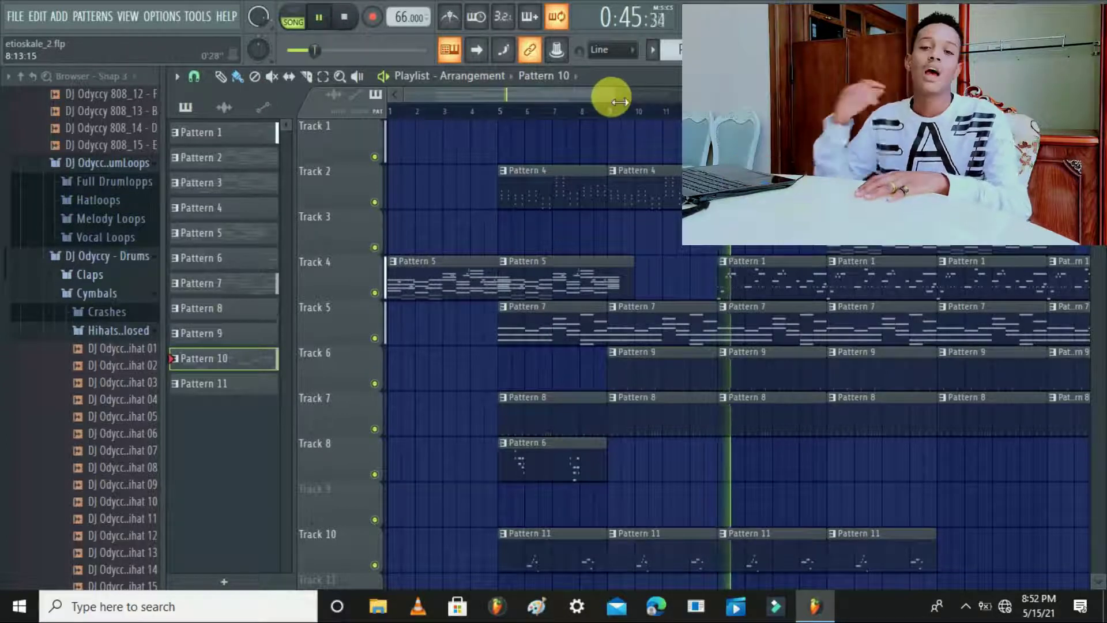
click(346, 22)
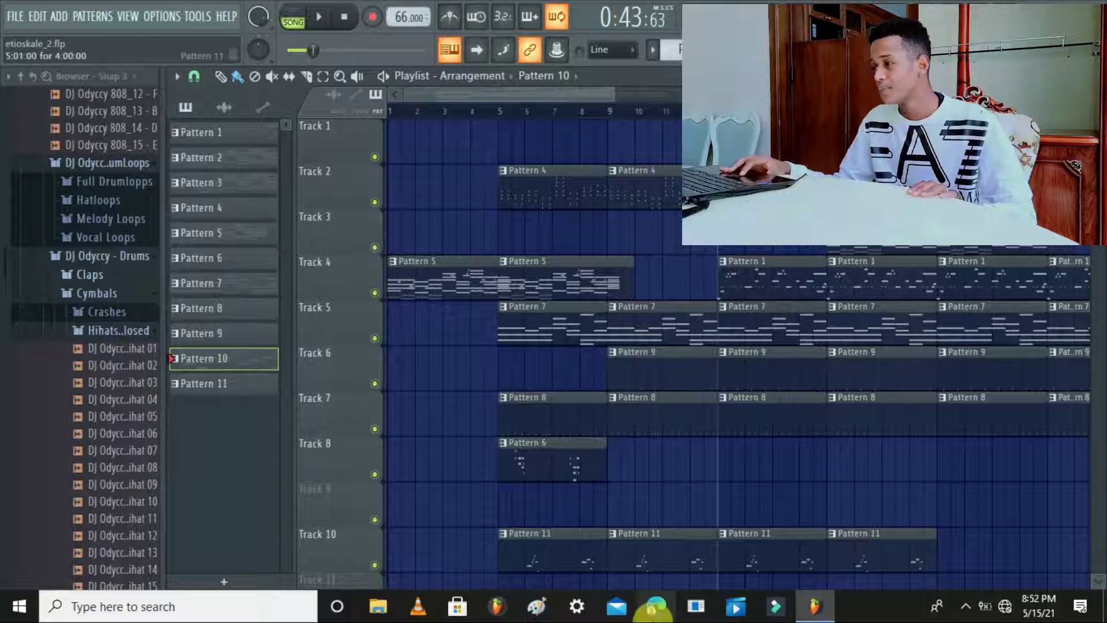
Open the Pattern 11 clip on Track 10 and listen to its Jazz part alone with the metronome on.
double_click(655, 551)
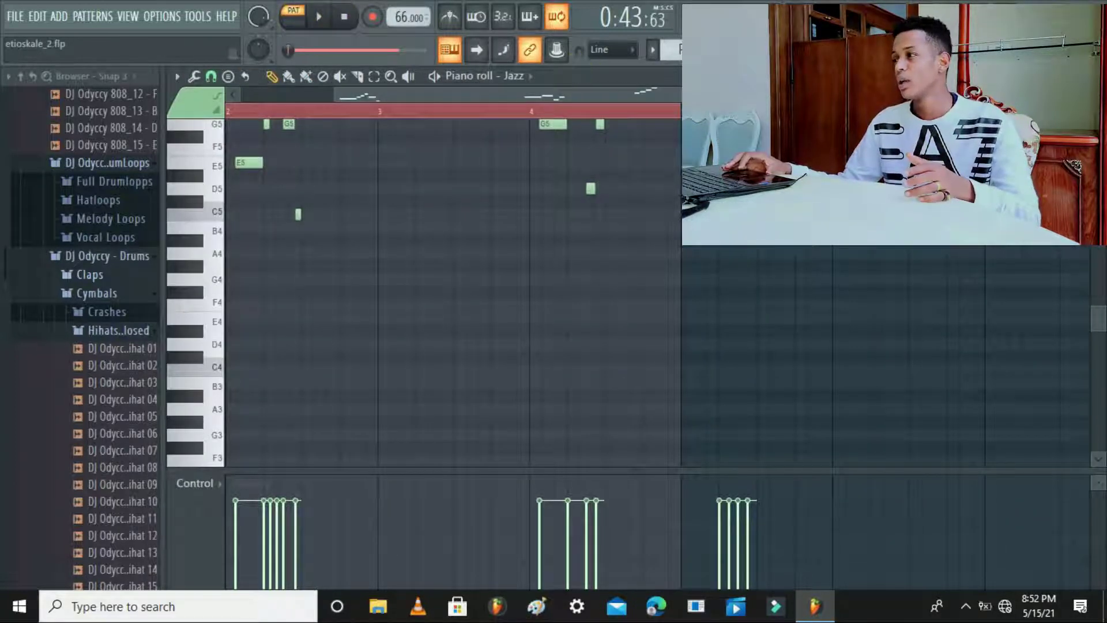
click(474, 42)
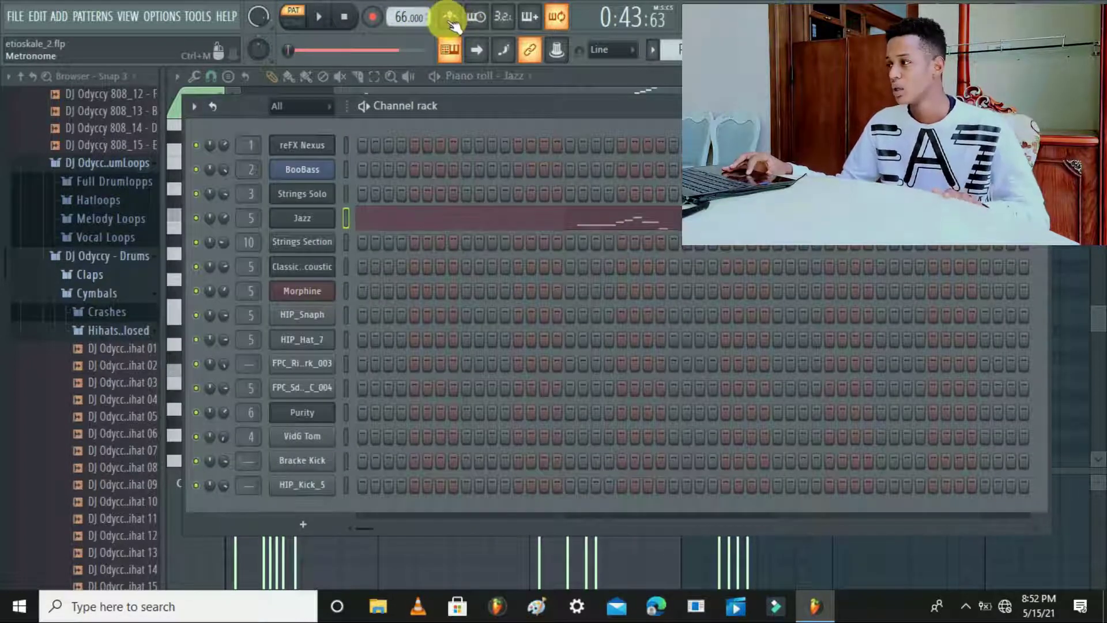
click(331, 23)
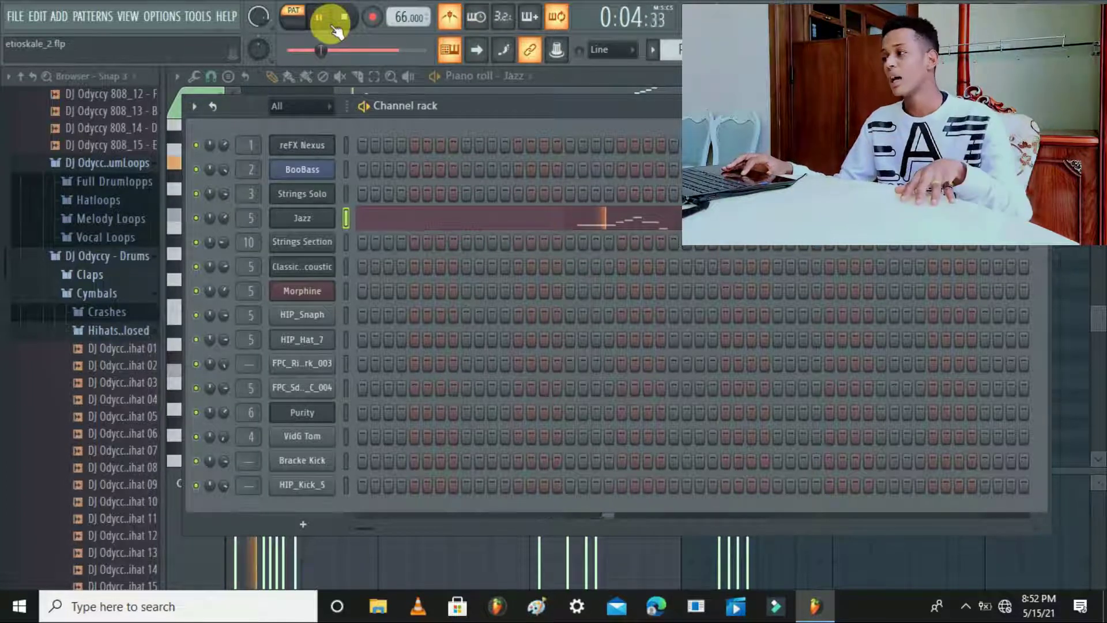
click(344, 21)
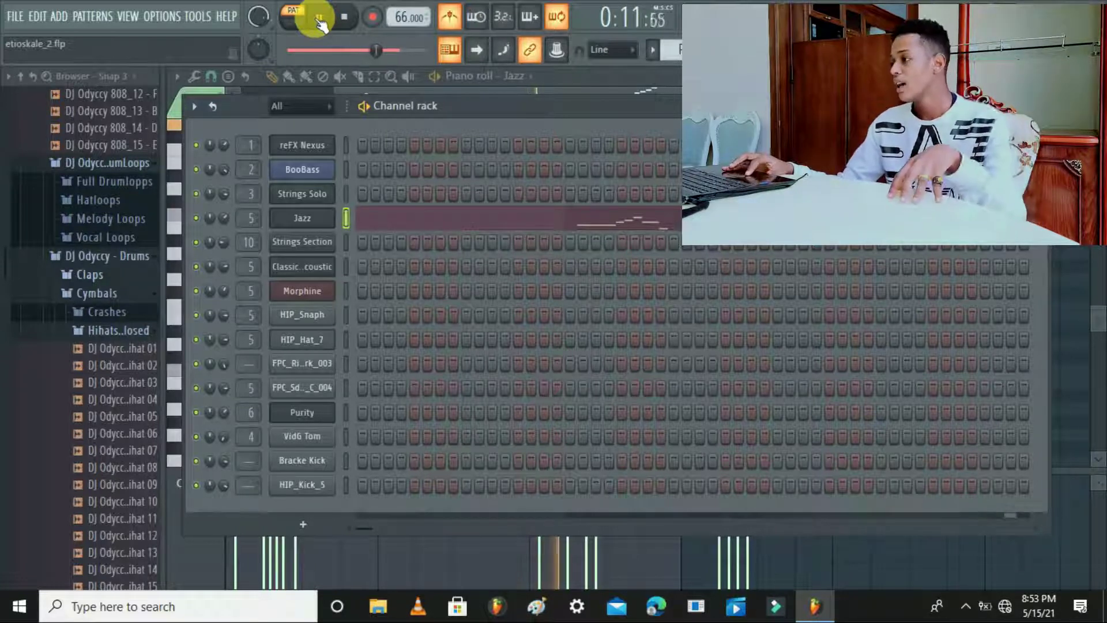
click(353, 18)
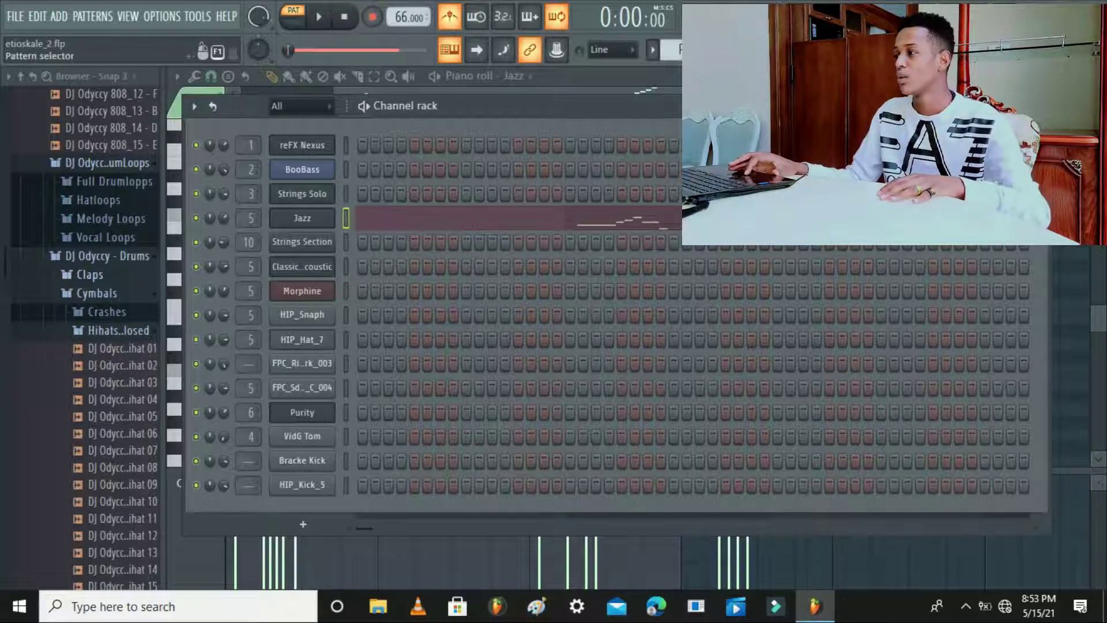
Turn off the metronome and listen to the full arrangement from bar 9 and again from bar 17 in song mode.
click(450, 49)
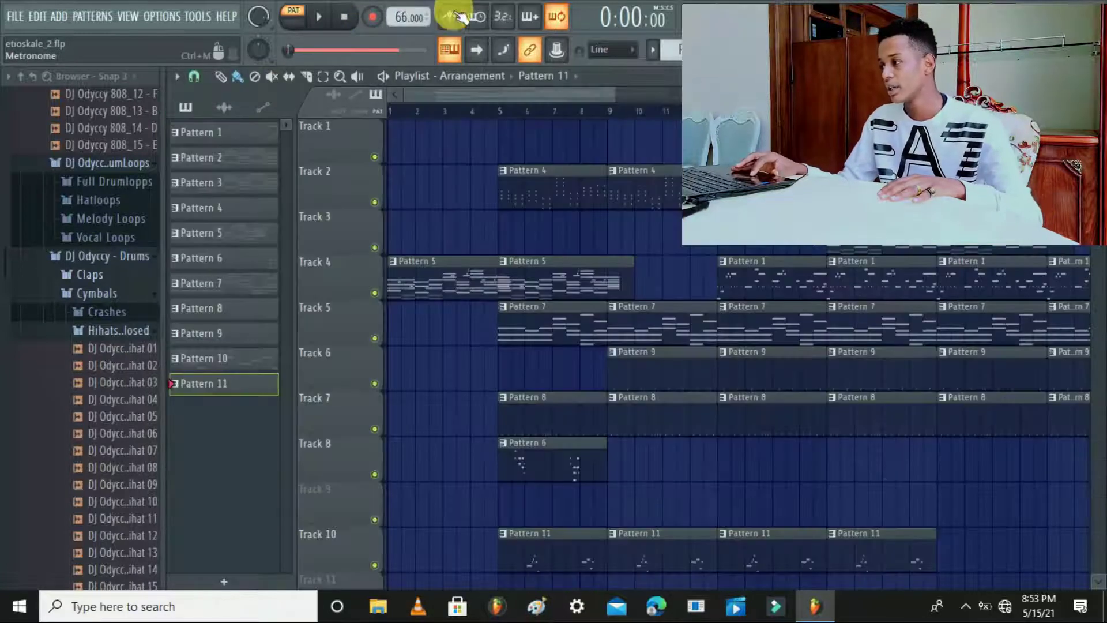
click(608, 110)
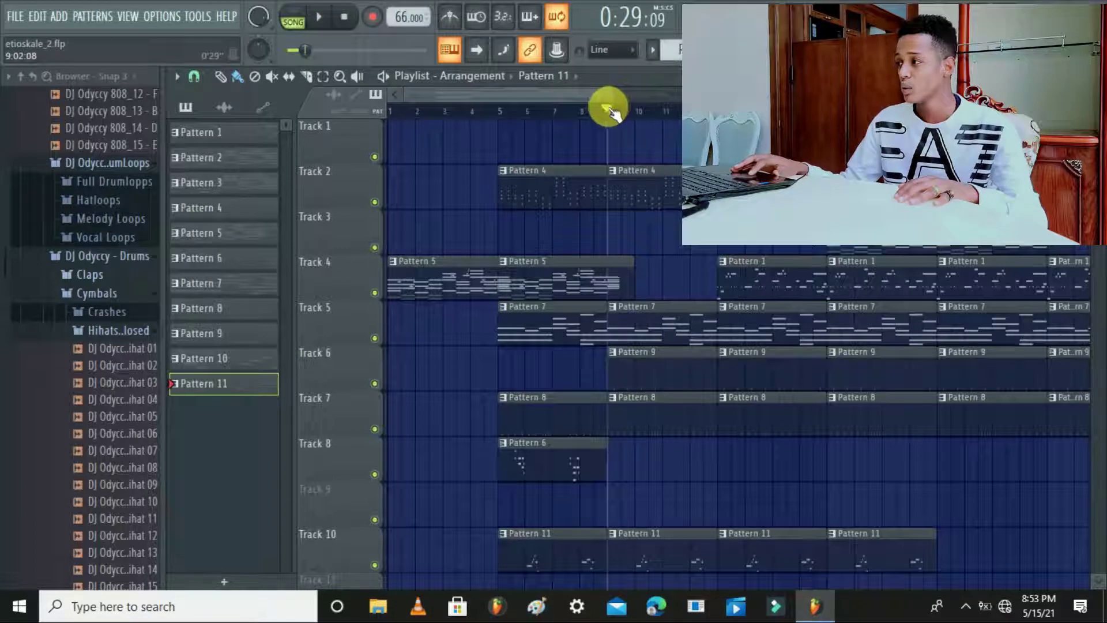
click(320, 18)
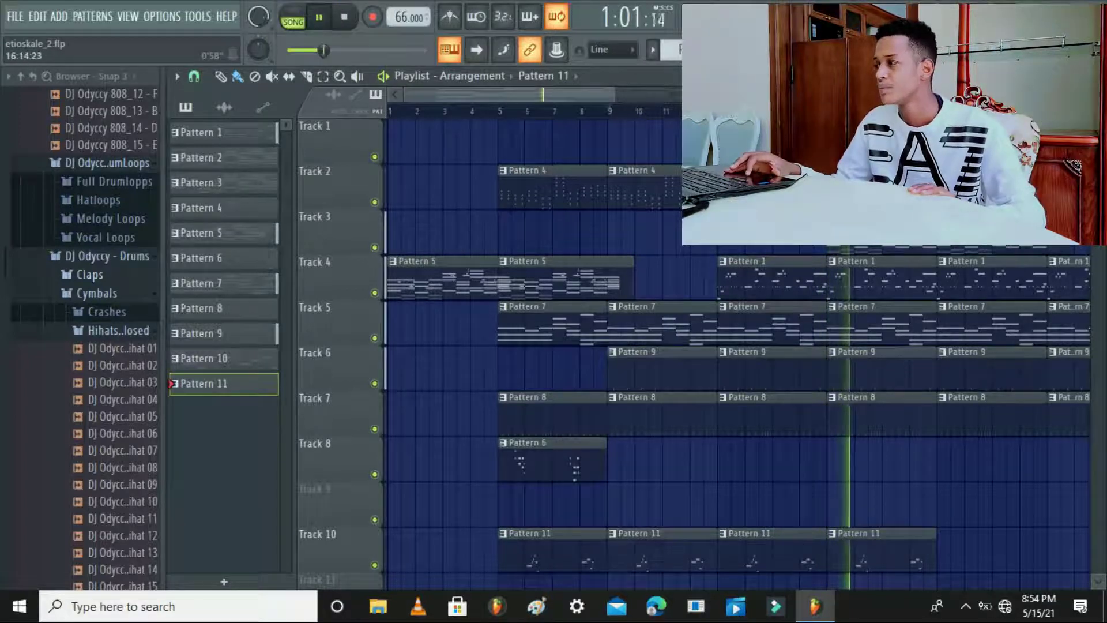
click(828, 110)
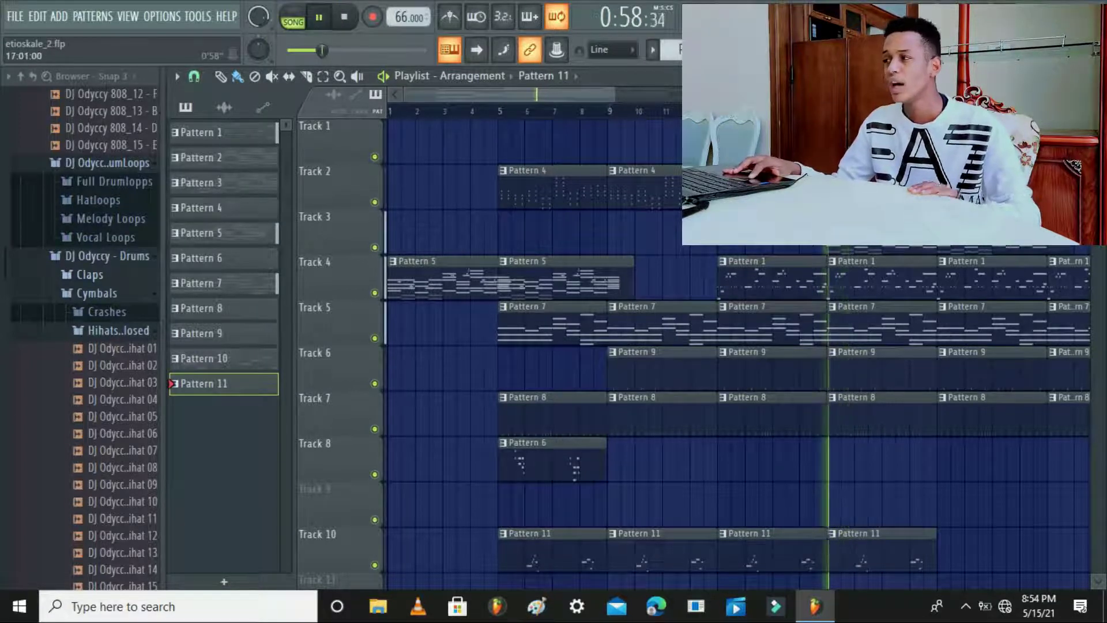
click(346, 23)
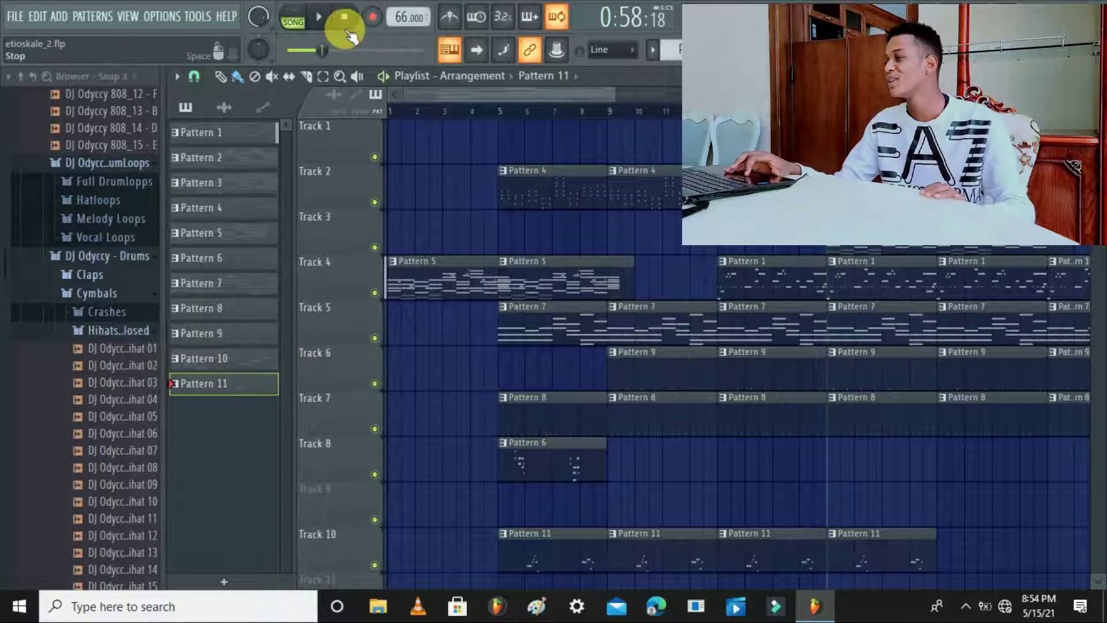
Open the Pattern 5 clip at bar 17 on Track 3 and listen to its Classical Acoustic part alone with the channel rack showing.
double_click(877, 253)
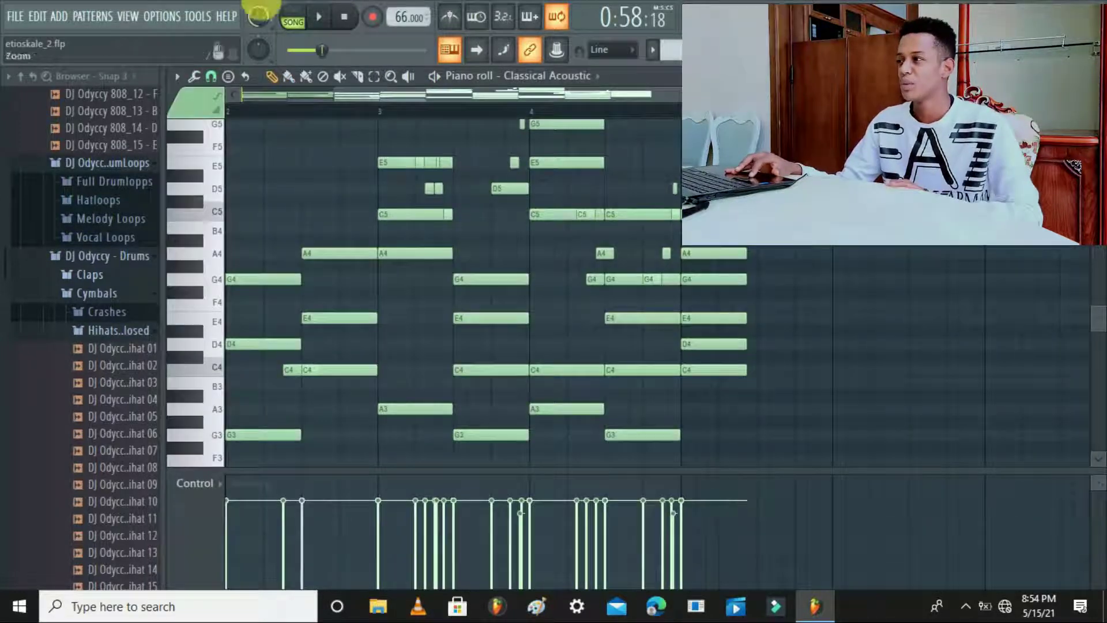
click(291, 18)
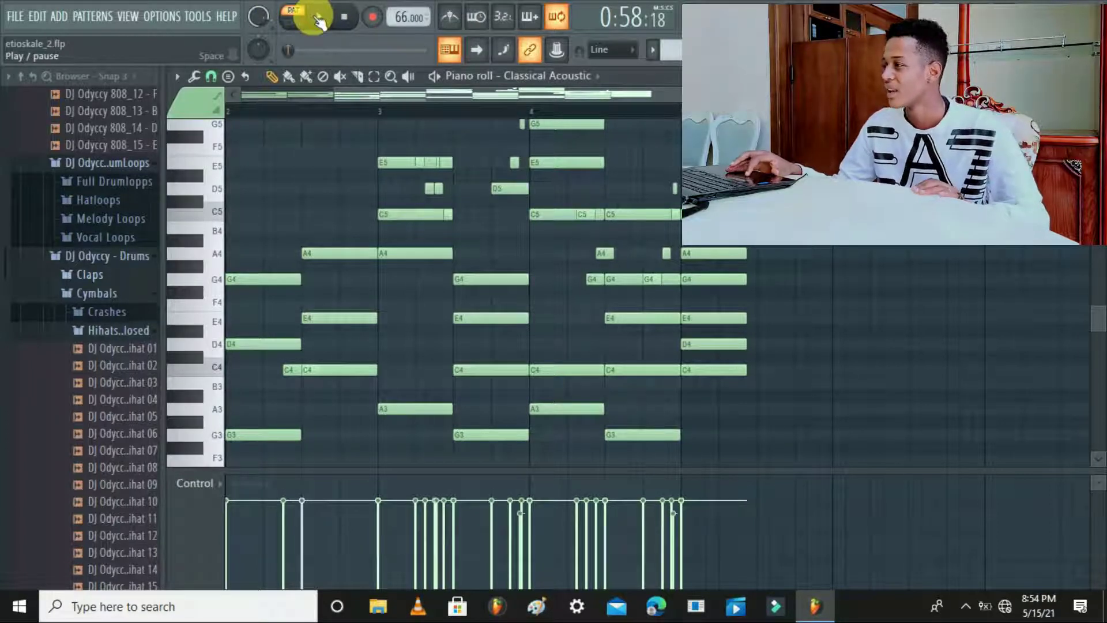
click(319, 18)
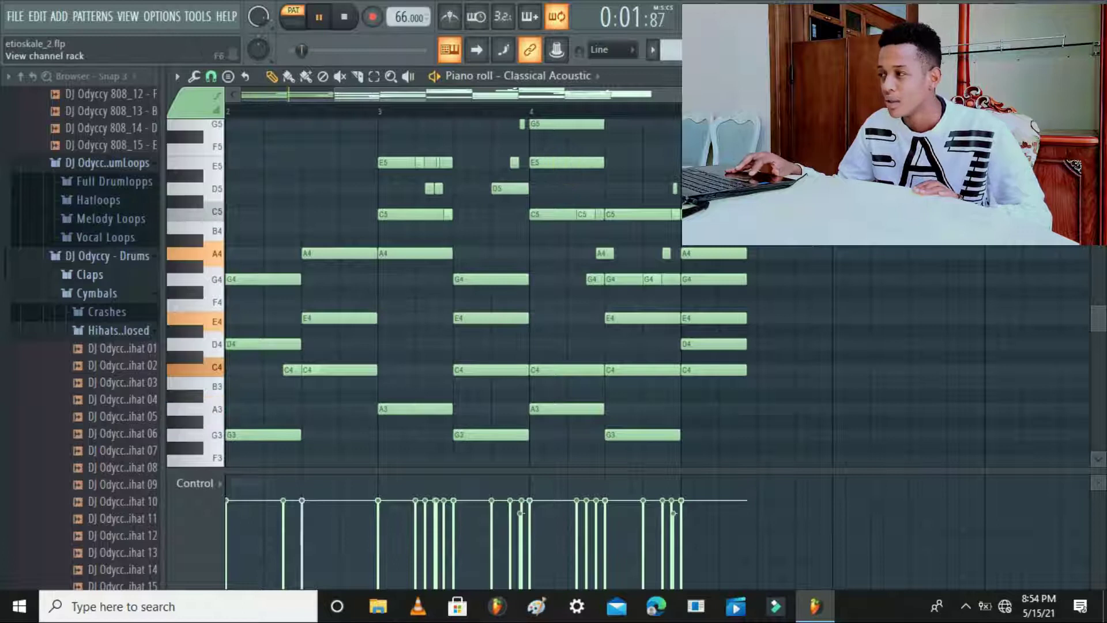
click(843, 49)
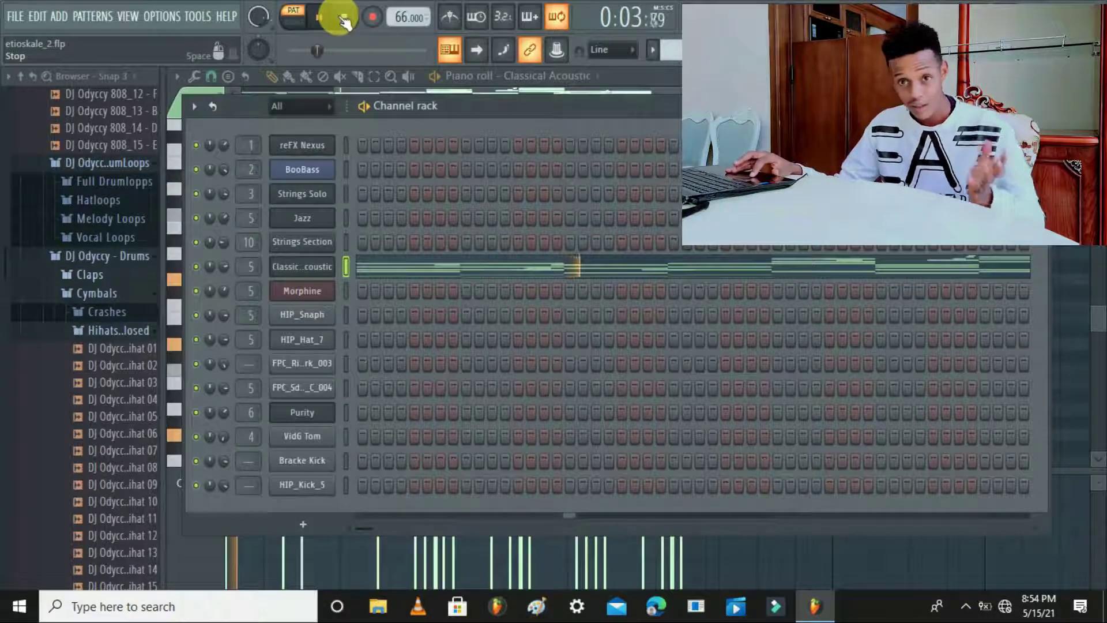
click(323, 18)
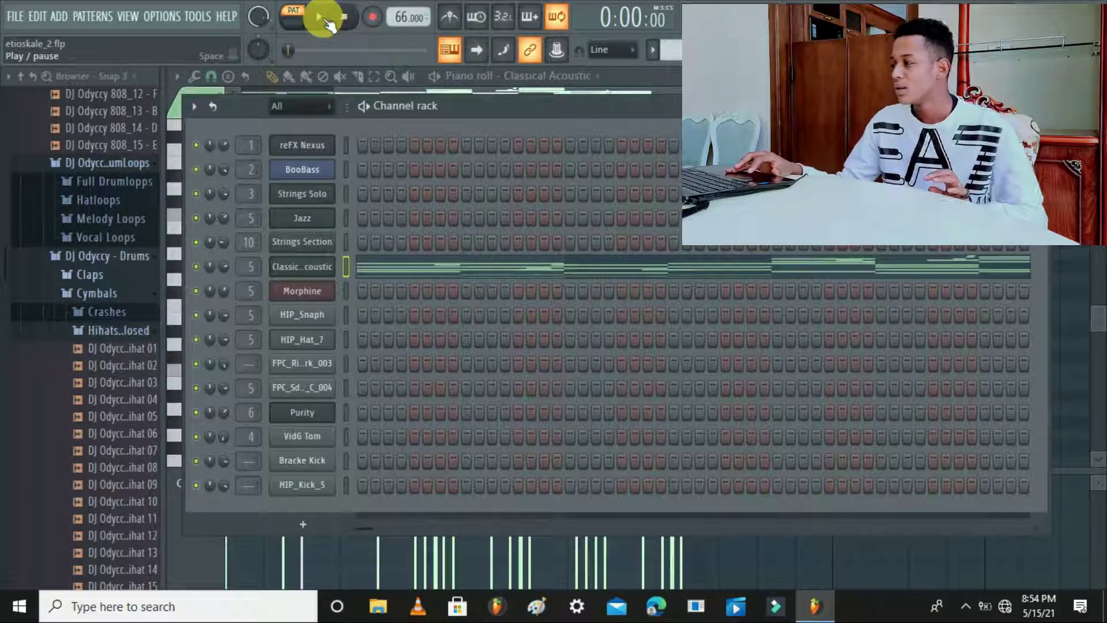
click(319, 18)
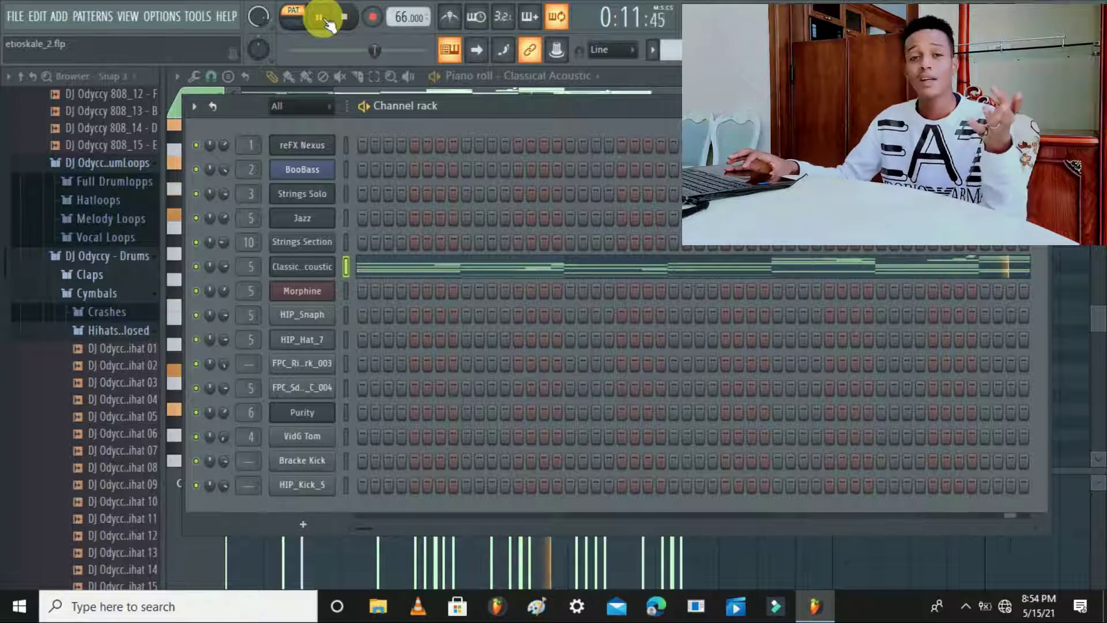
click(348, 22)
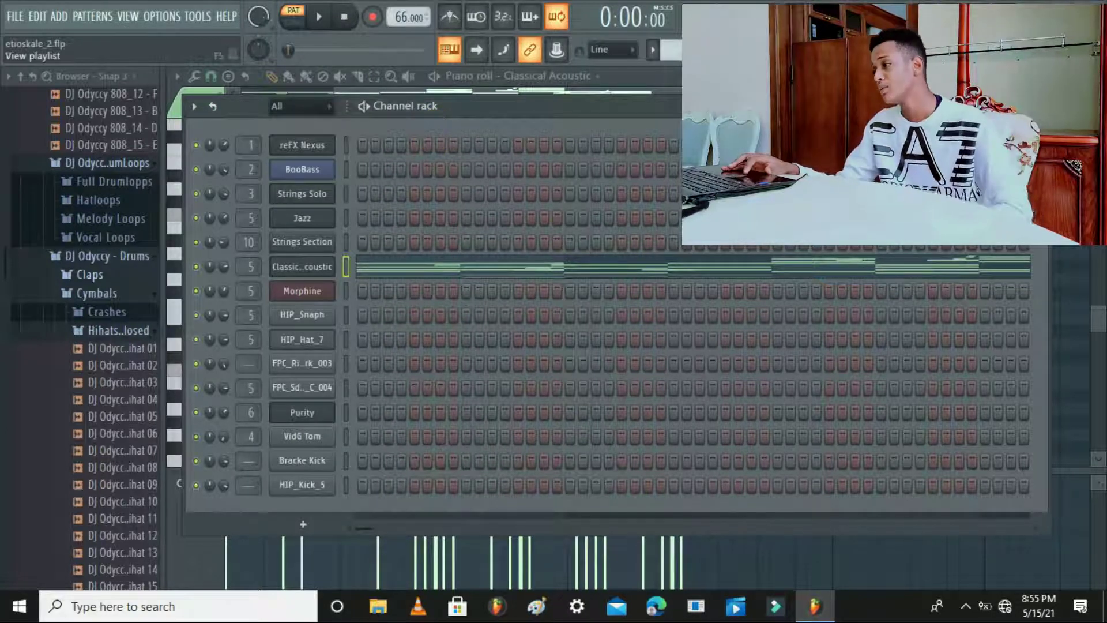
Return to the playlist and listen to the arrangement from the start in song mode.
key(F5)
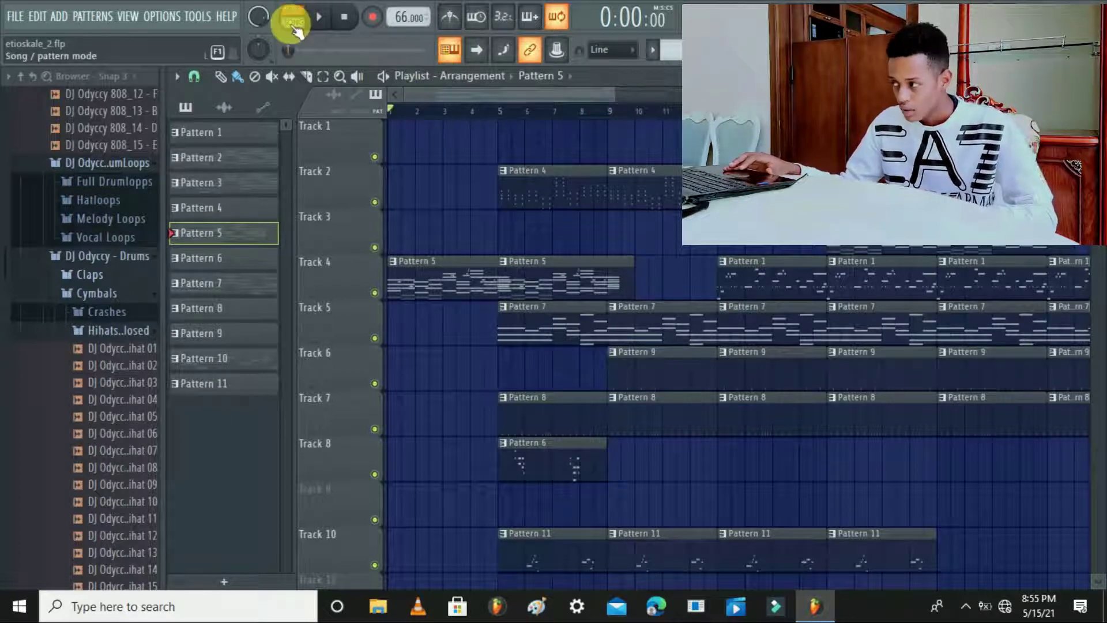
click(323, 19)
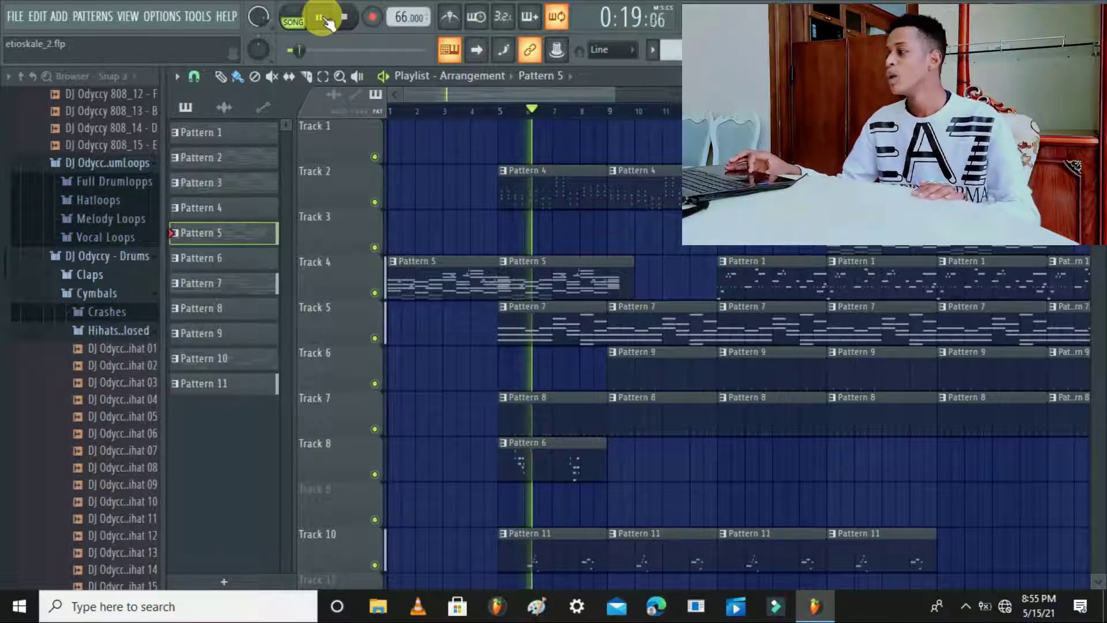
click(345, 17)
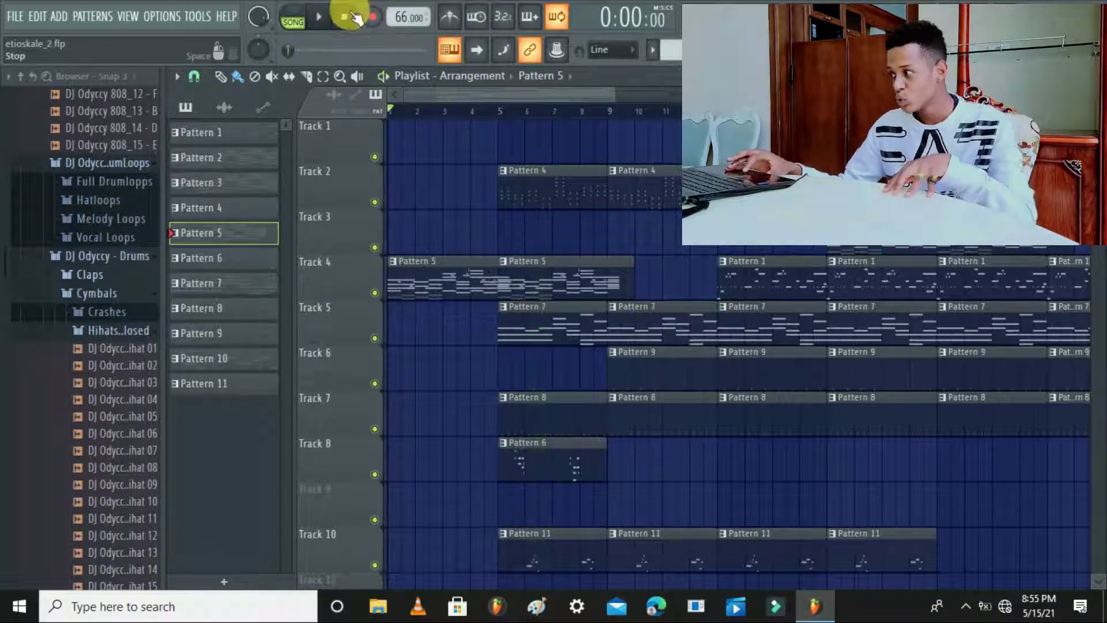
Open the Pattern 1 clip at bar 13 on Track 4 and listen to its BooBass line on its own from the beginning.
double_click(756, 272)
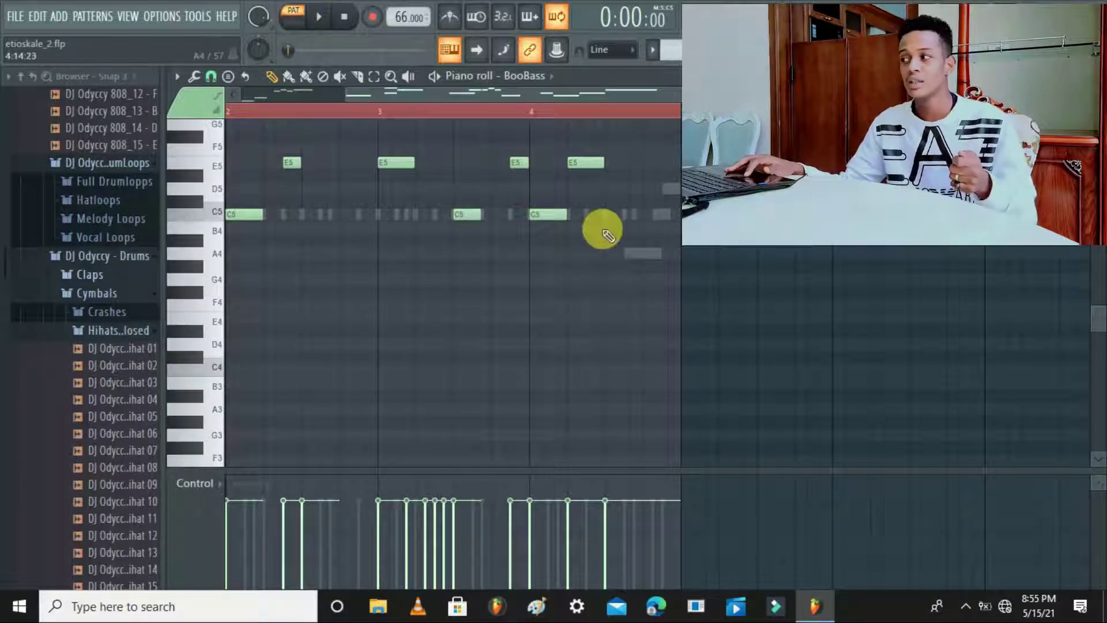
drag(349, 101, 63, 155)
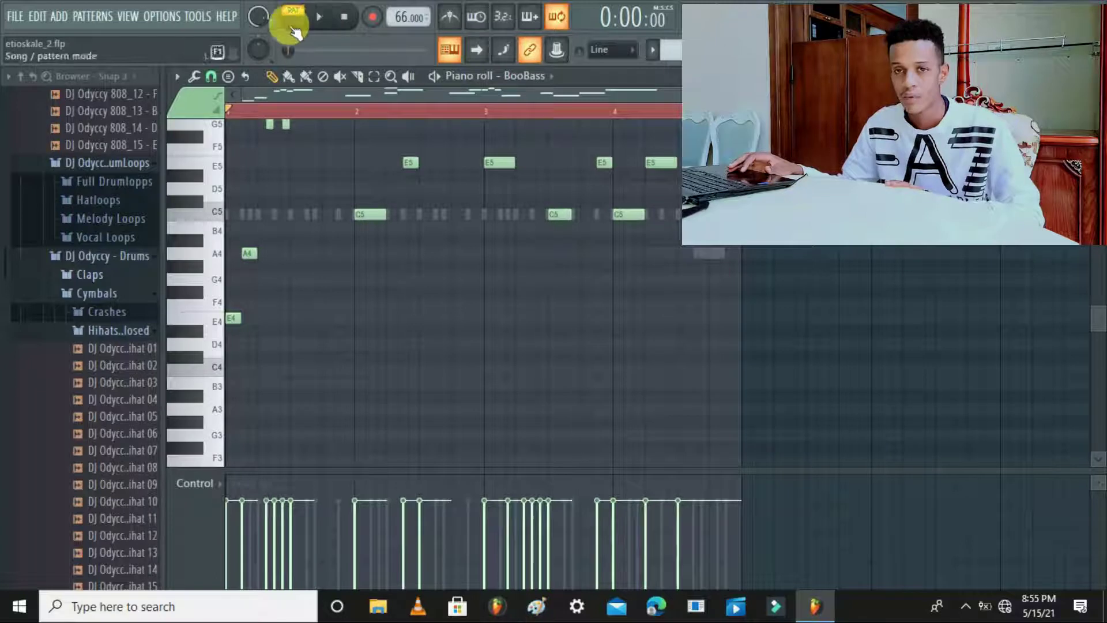
click(312, 26)
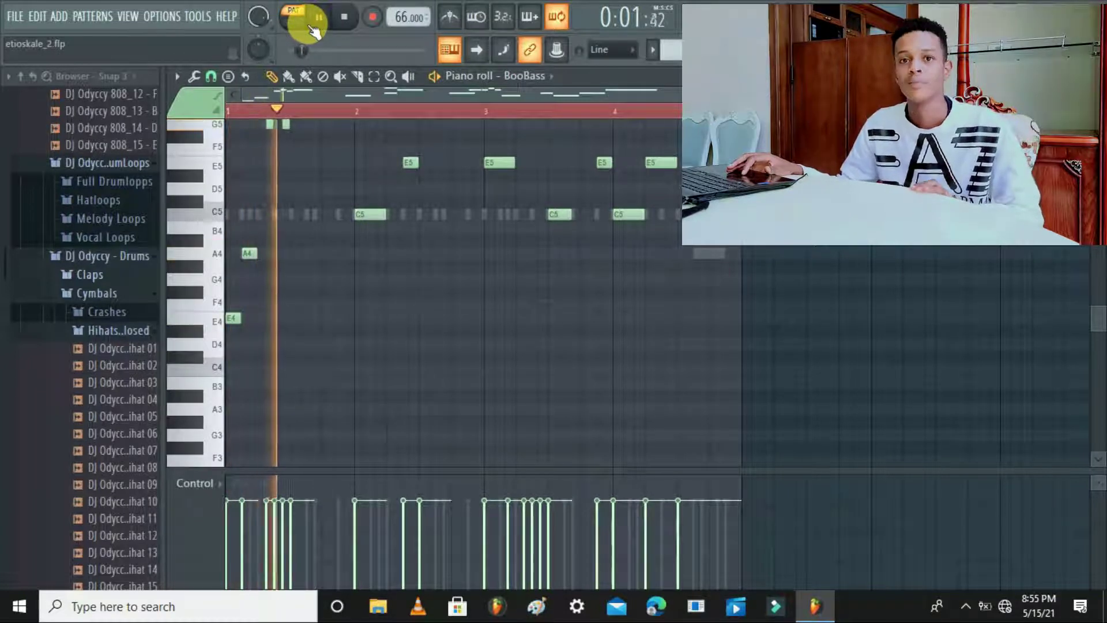
click(349, 24)
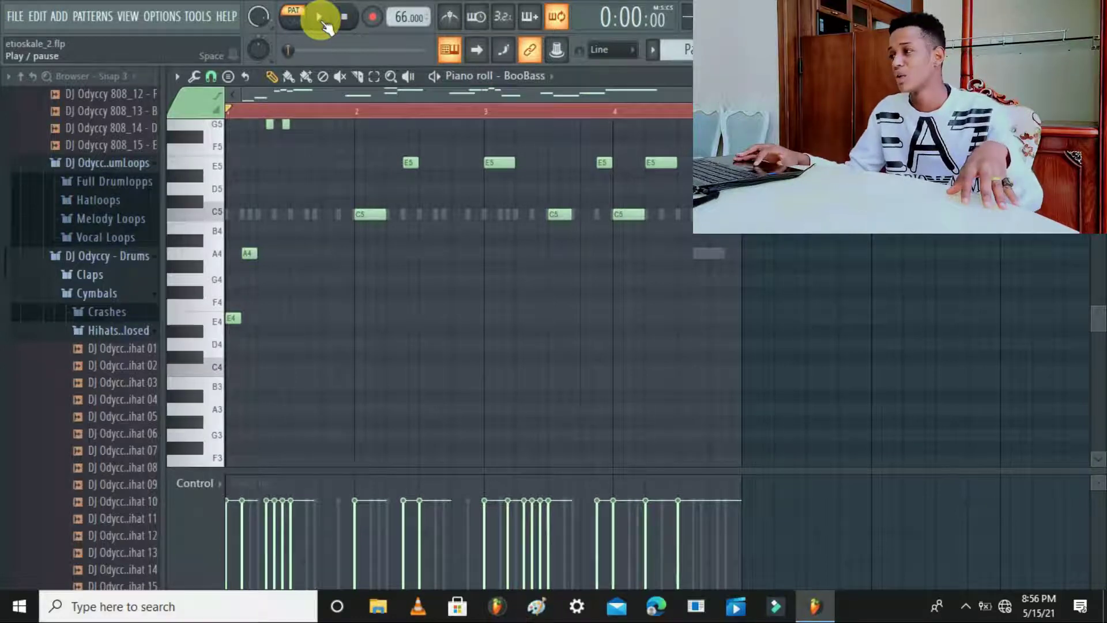
click(324, 19)
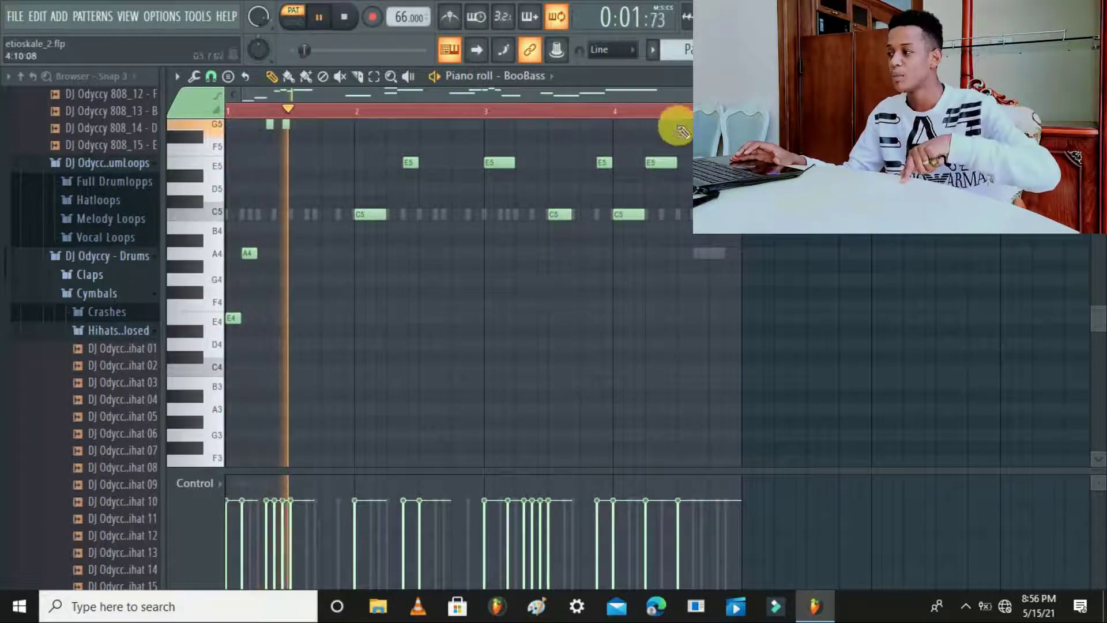
click(616, 110)
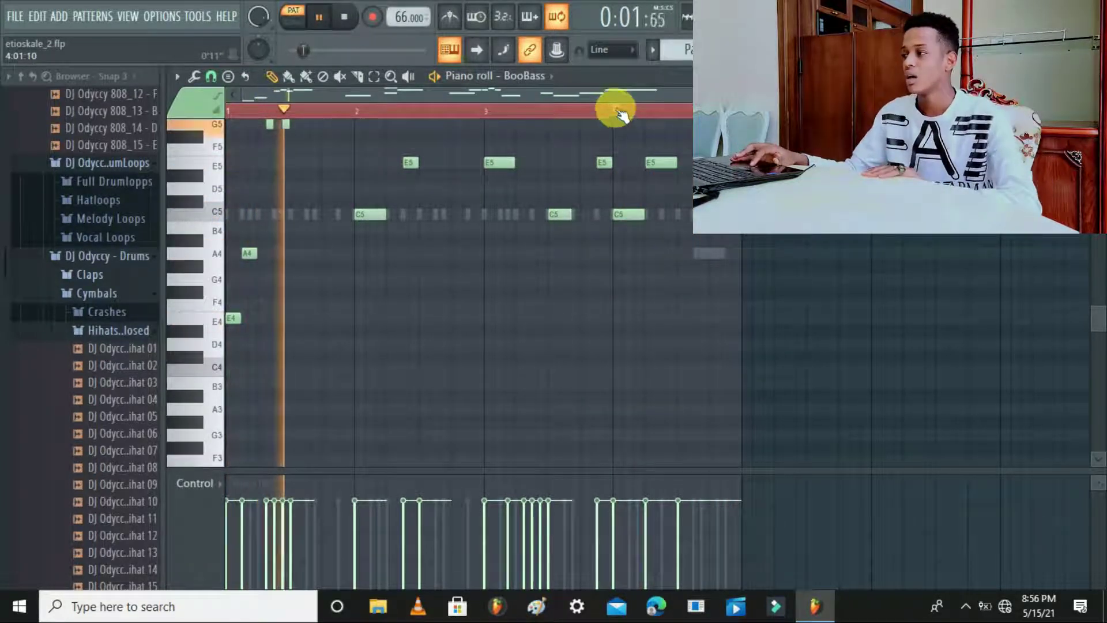
click(346, 18)
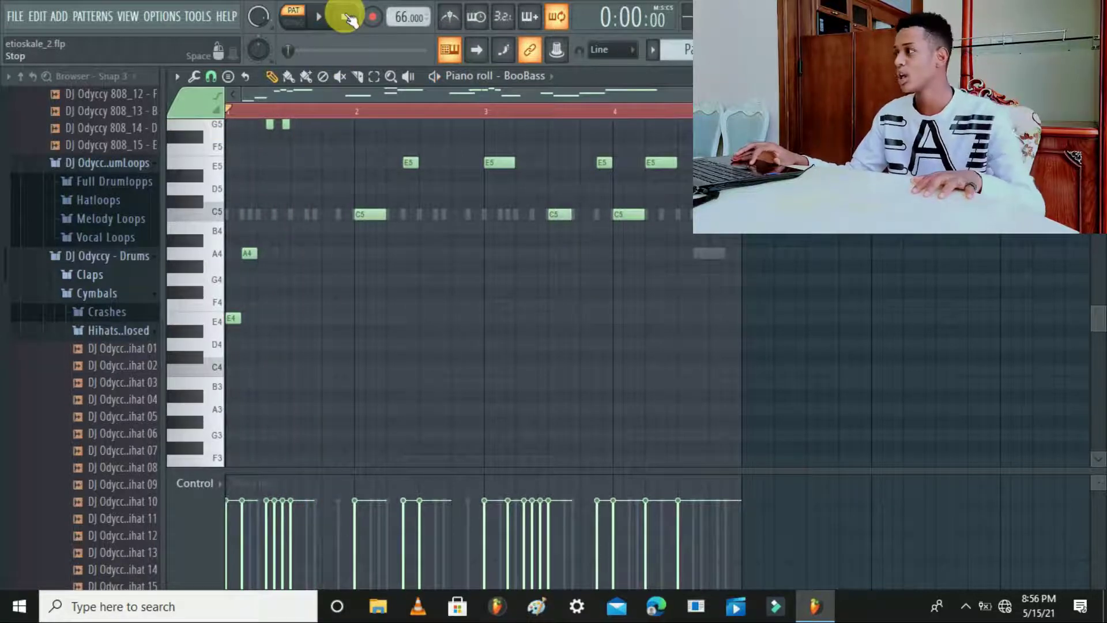
Mute Tracks 5, 4 and 2 in the playlist and play the remaining tracks in song mode.
click(780, 50)
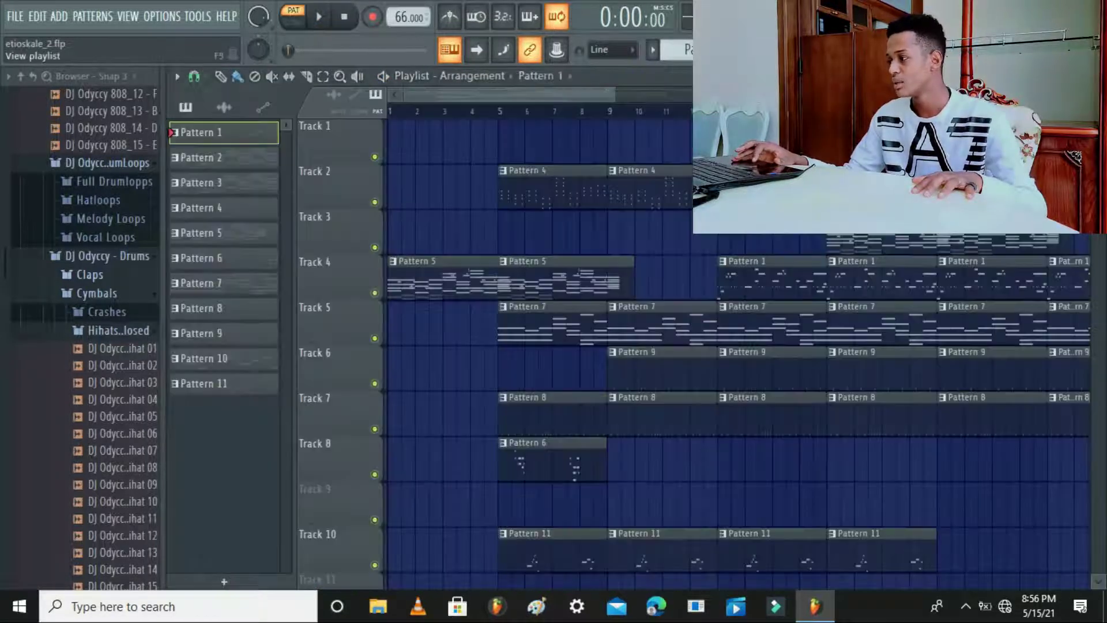
click(375, 337)
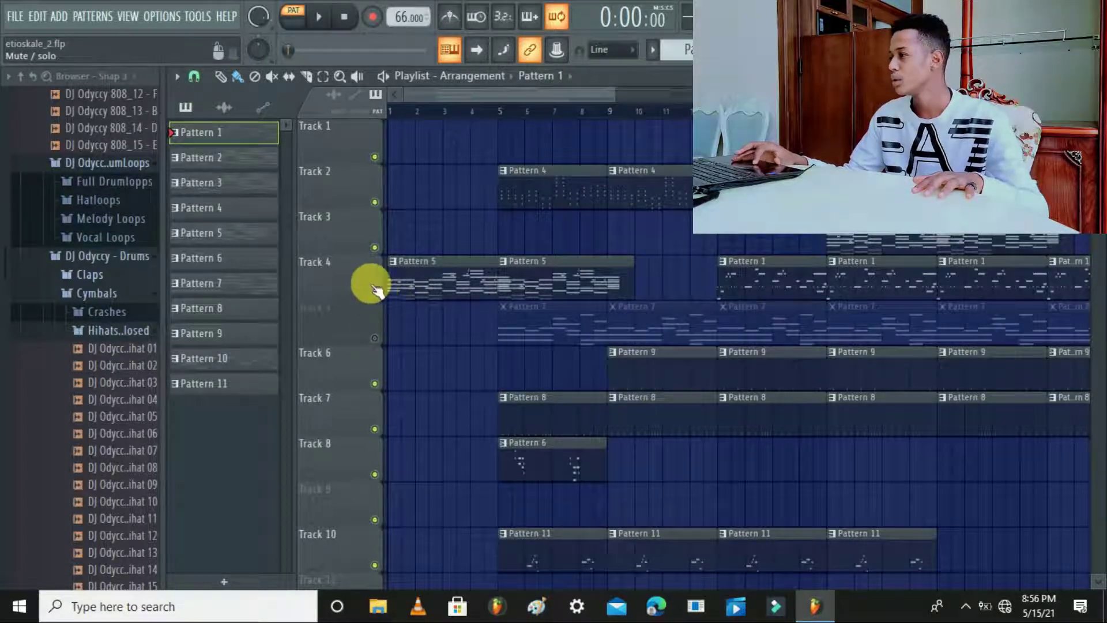
click(374, 293)
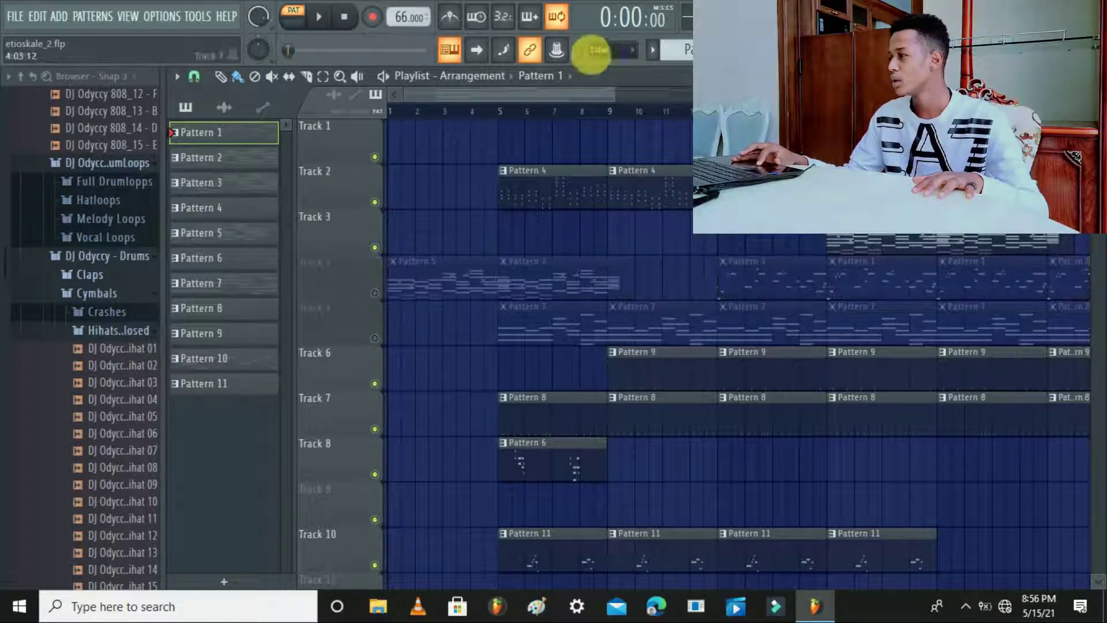
click(608, 109)
click(375, 201)
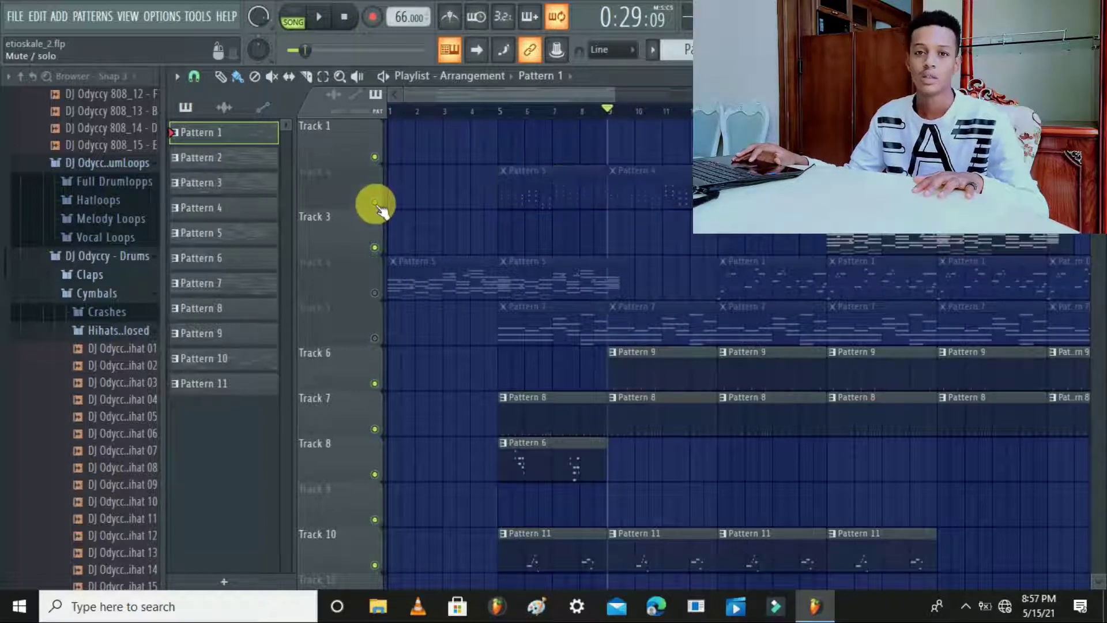
click(318, 16)
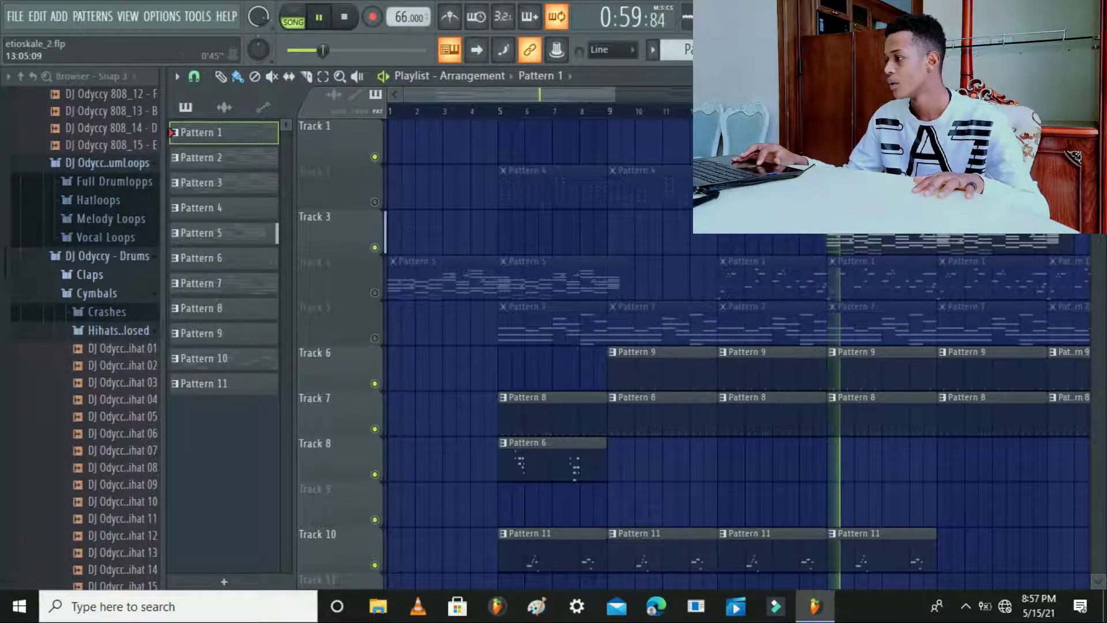
Unmute Track 4 and mute Track 3 during playback to hear the bass line, and stop playback.
click(374, 291)
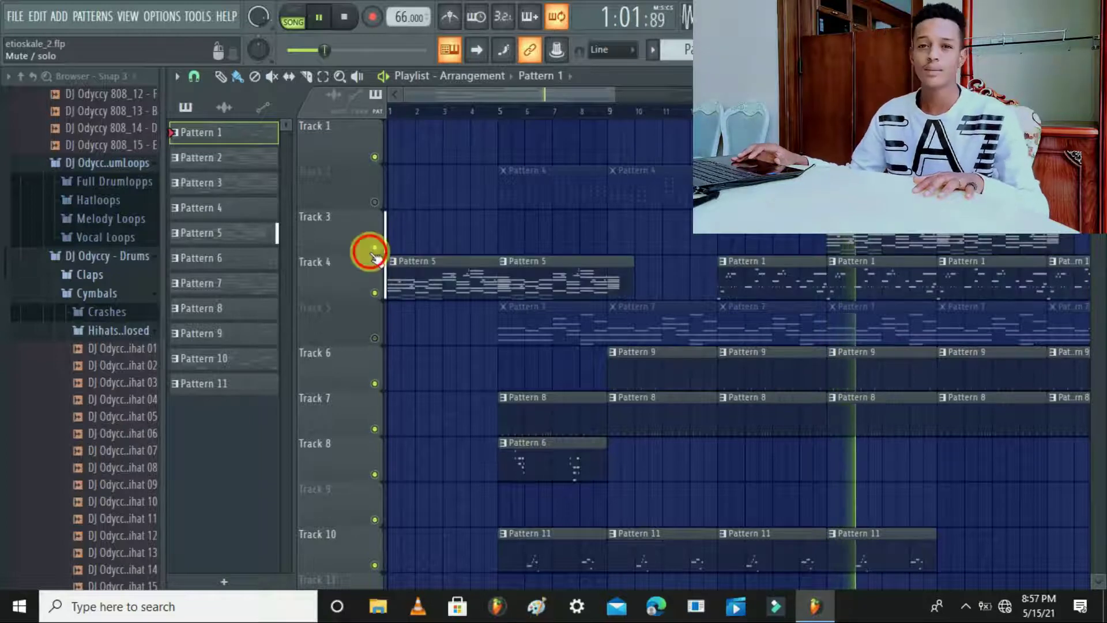
click(374, 247)
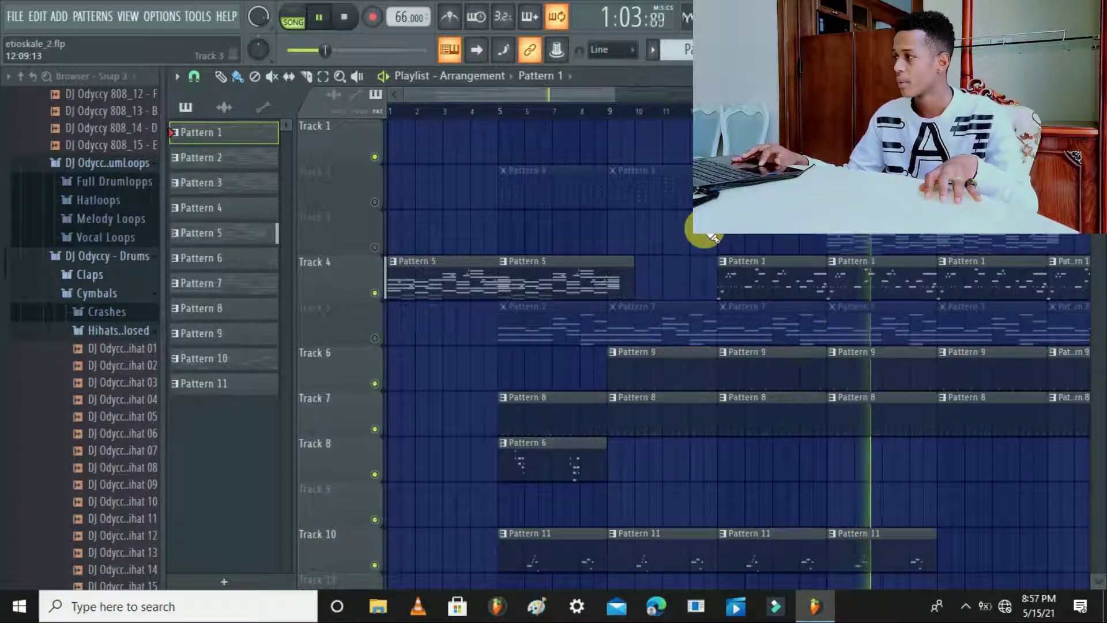
drag(582, 94, 735, 117)
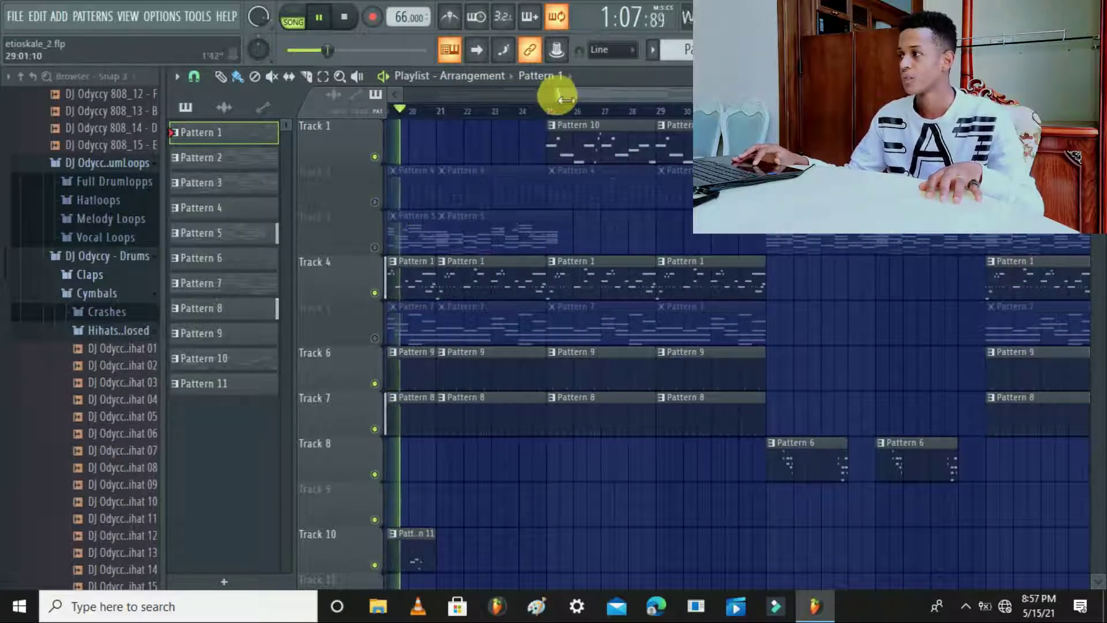
drag(559, 95, 325, 96)
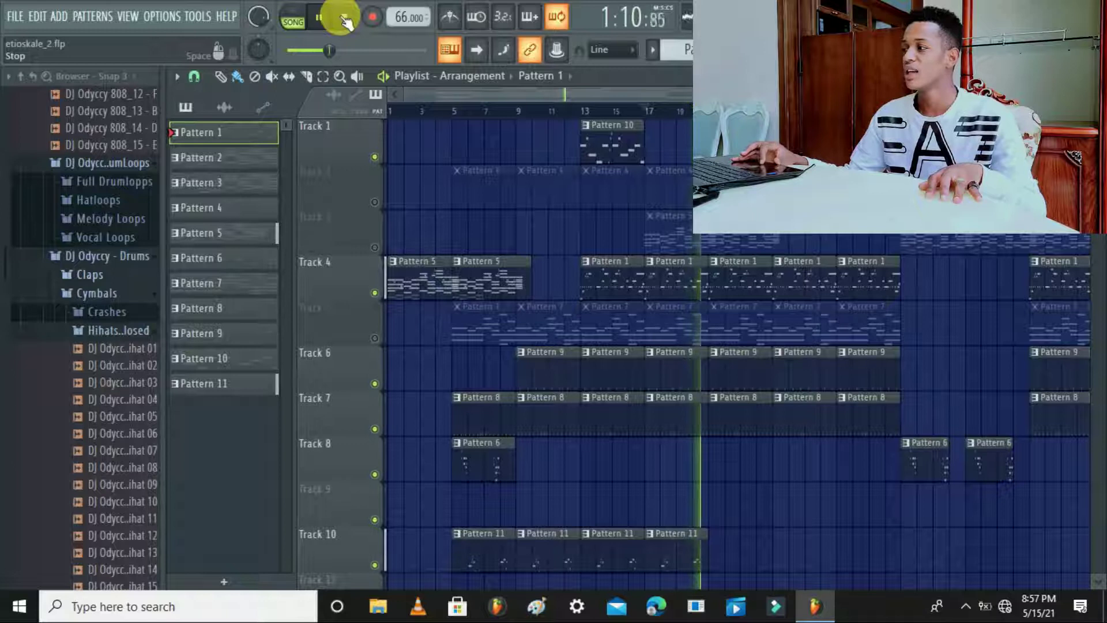
click(345, 18)
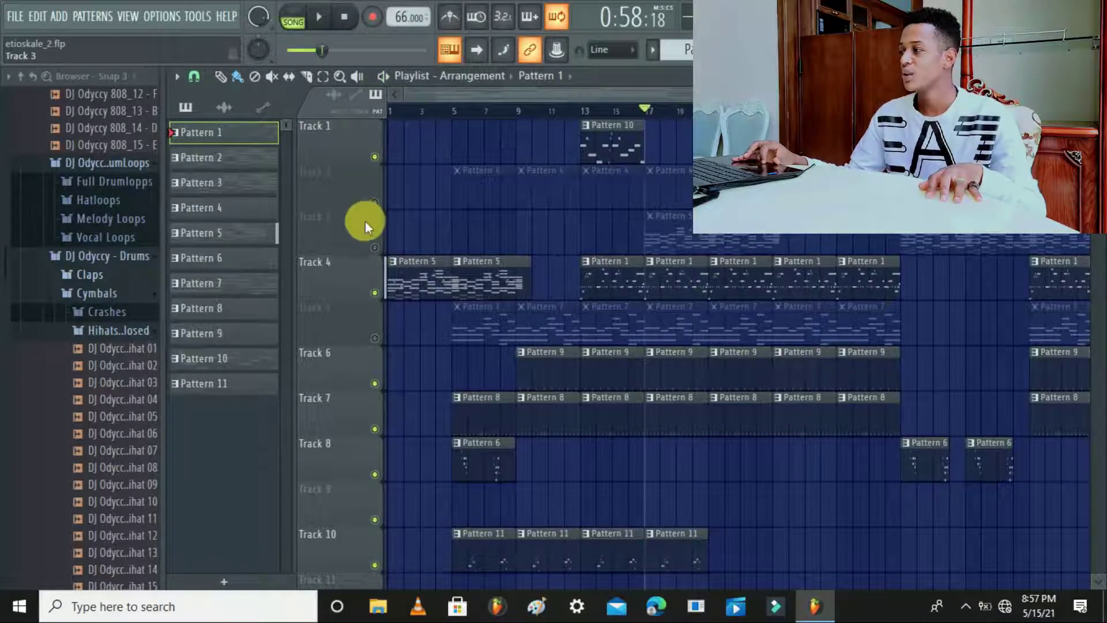
Unmute all the muted playlist tracks and play the full arrangement from bar 17.
right_click(374, 247)
right_click(375, 247)
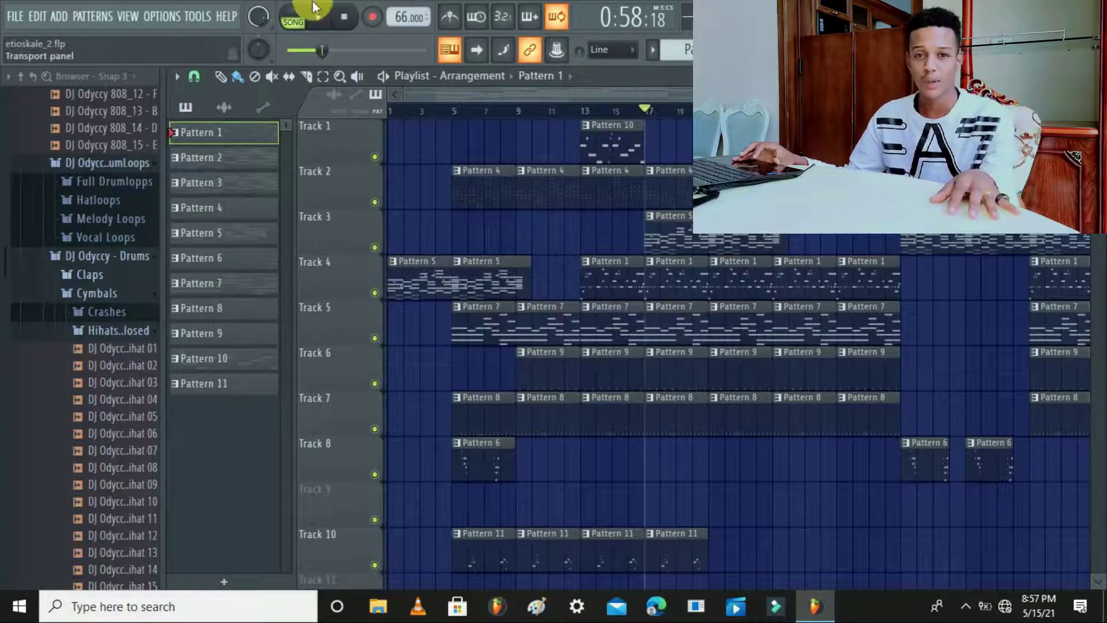
click(335, 13)
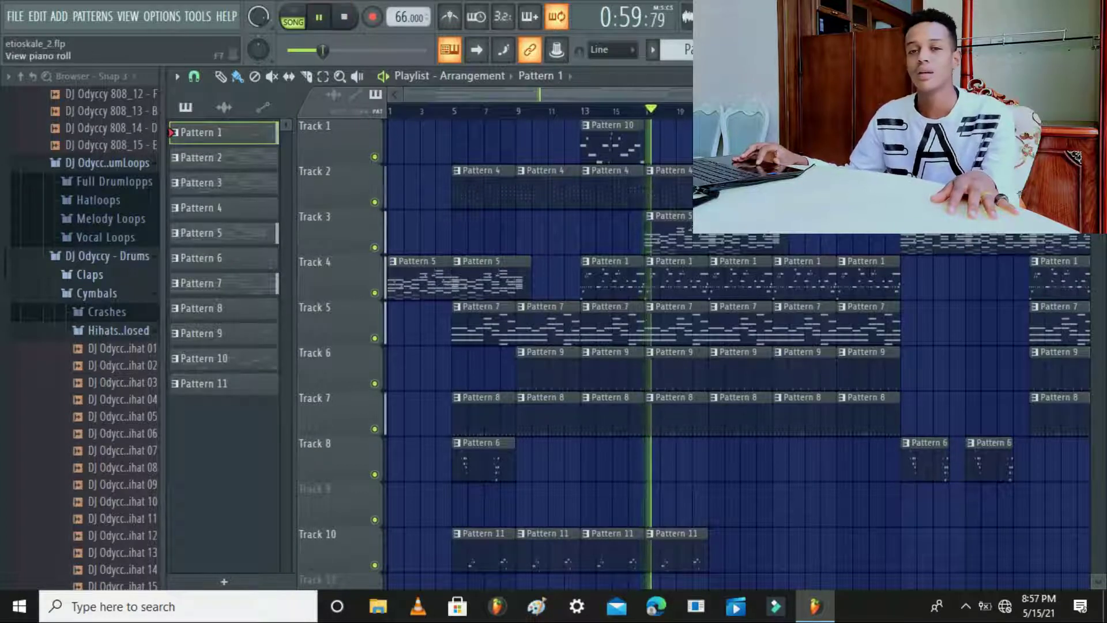
Add Pattern 6 clips at bars 21 and 25 on Track 8, and delete the Pattern 8 clip at bar 25 on Track 7.
scroll(954, 141, down, 2)
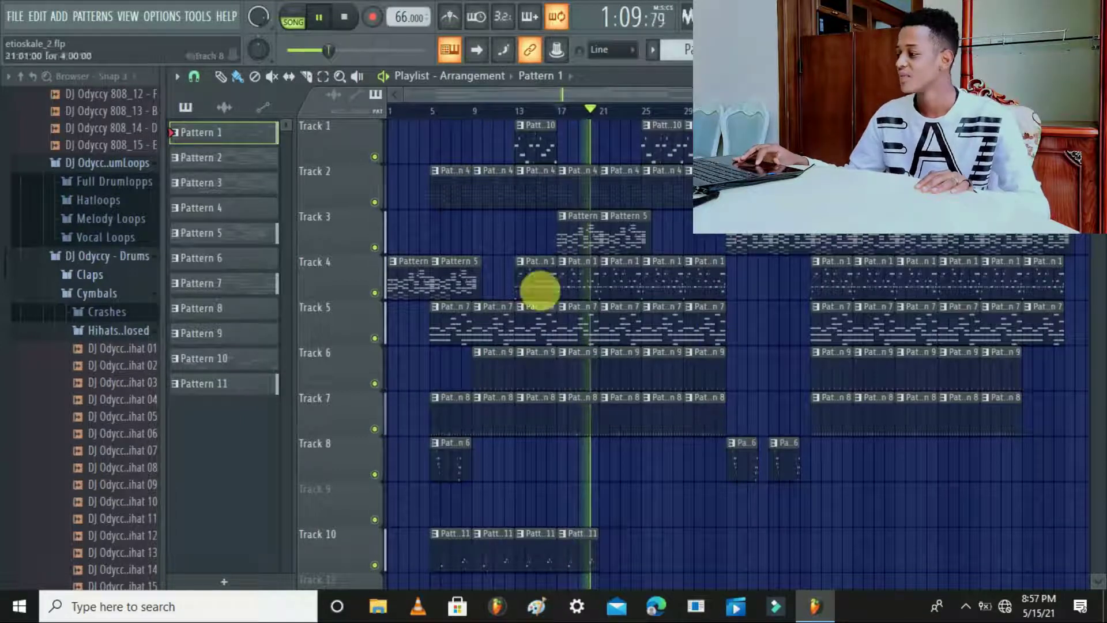
click(452, 452)
click(600, 461)
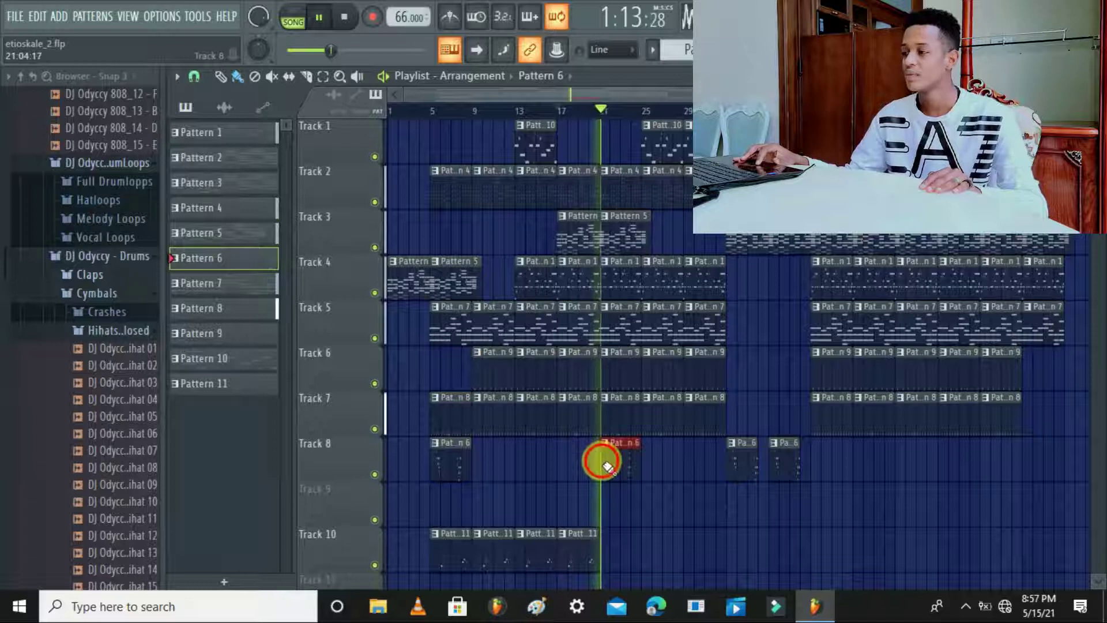
click(649, 470)
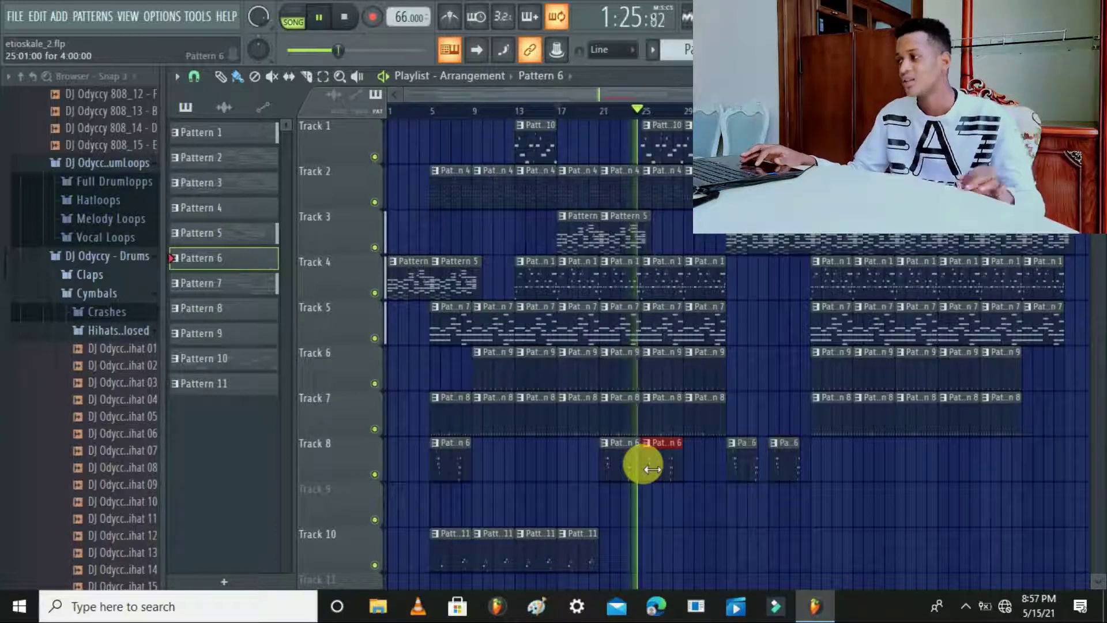
right_click(653, 415)
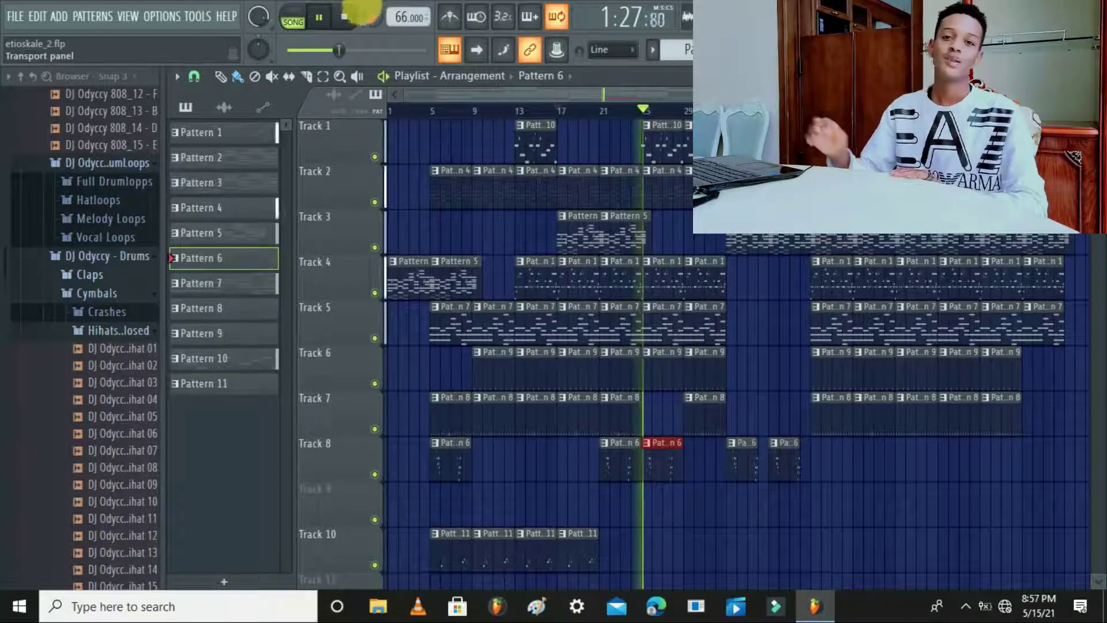
click(351, 20)
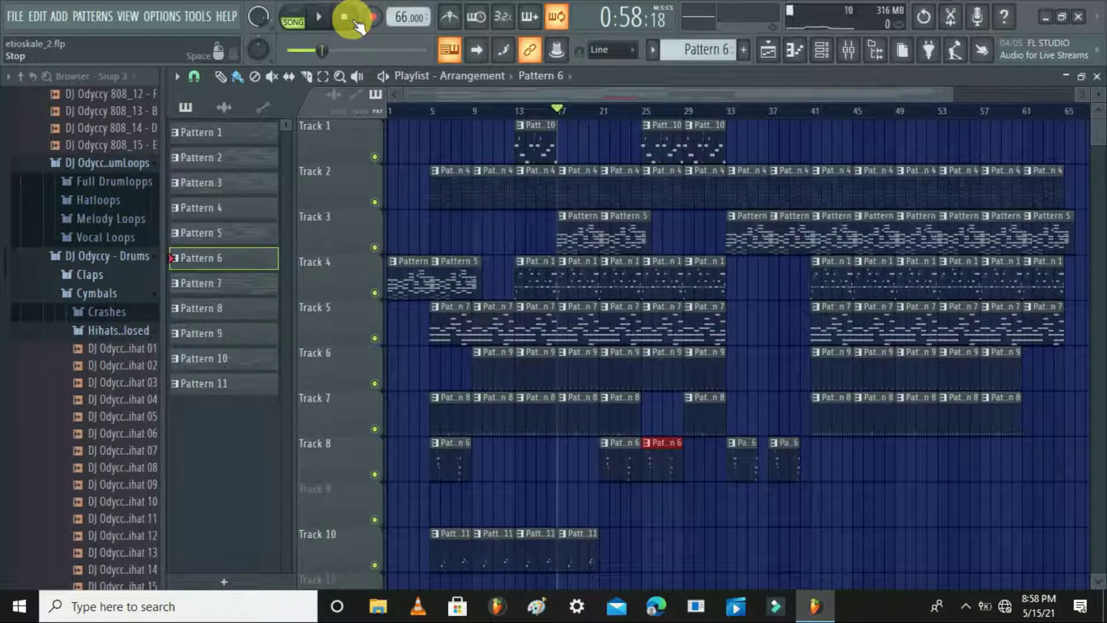
click(964, 608)
right_click(934, 575)
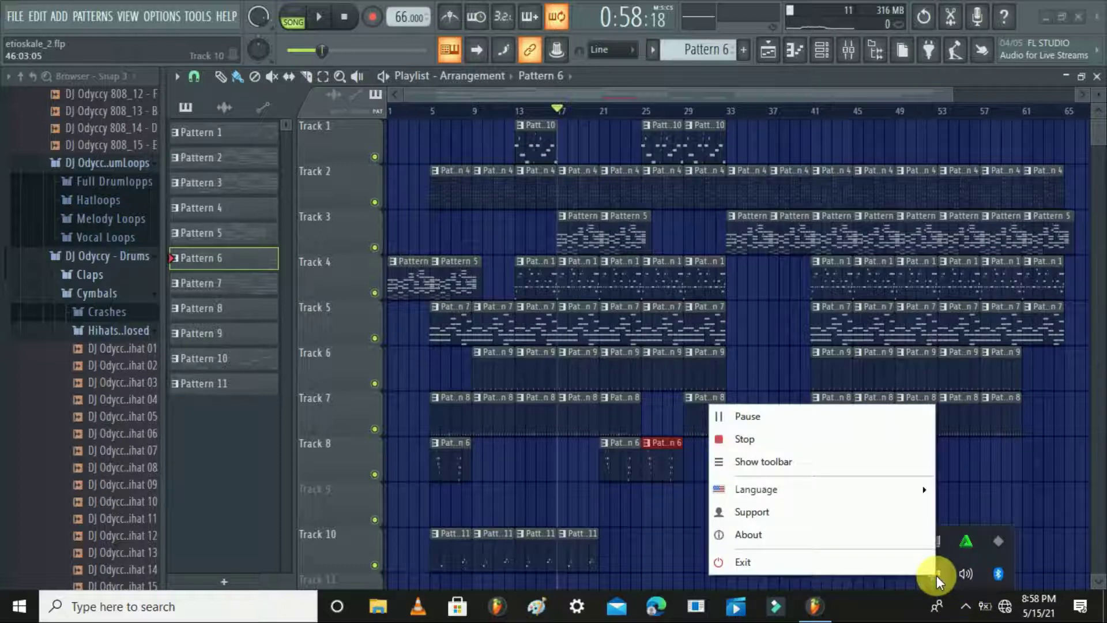